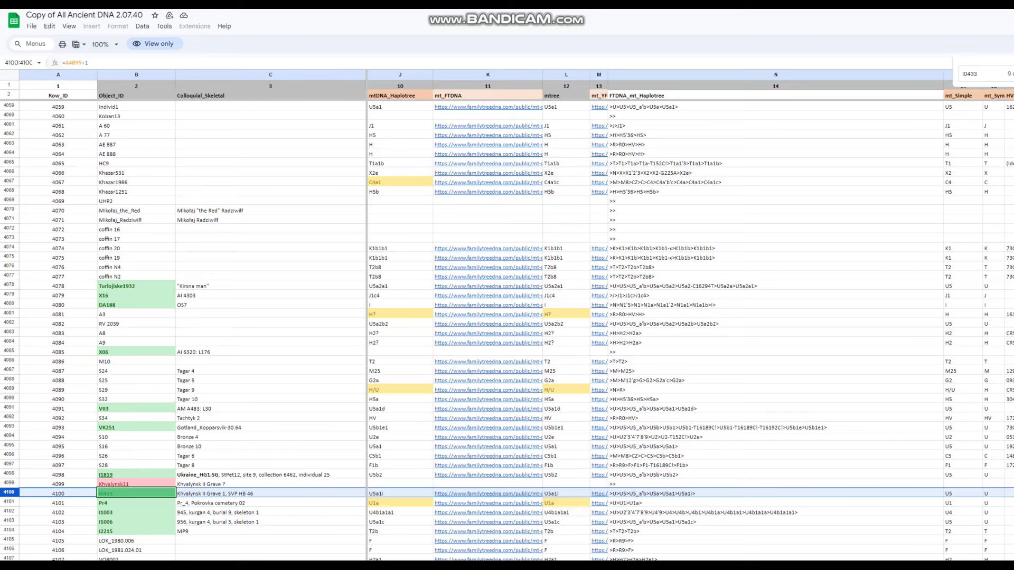
# Examine the mtDNA and Y-DNA haplogroup columns for sample I0433 in row 4100 of the ancient DNA spreadsheet.
pyautogui.moveTo(444, 503)
pyautogui.hscroll(5, 687, 317)
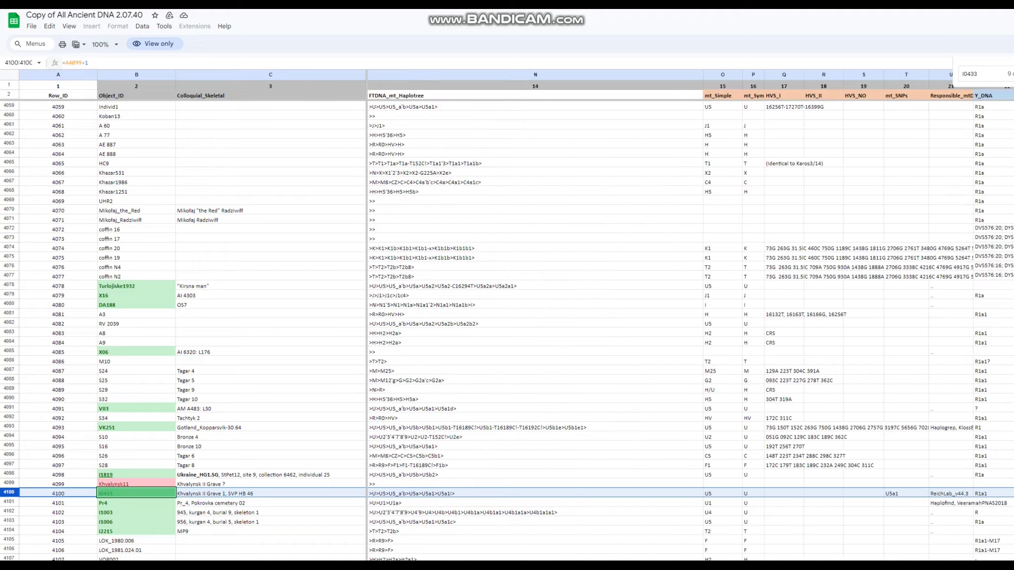
pyautogui.hscroll(5, 686, 317)
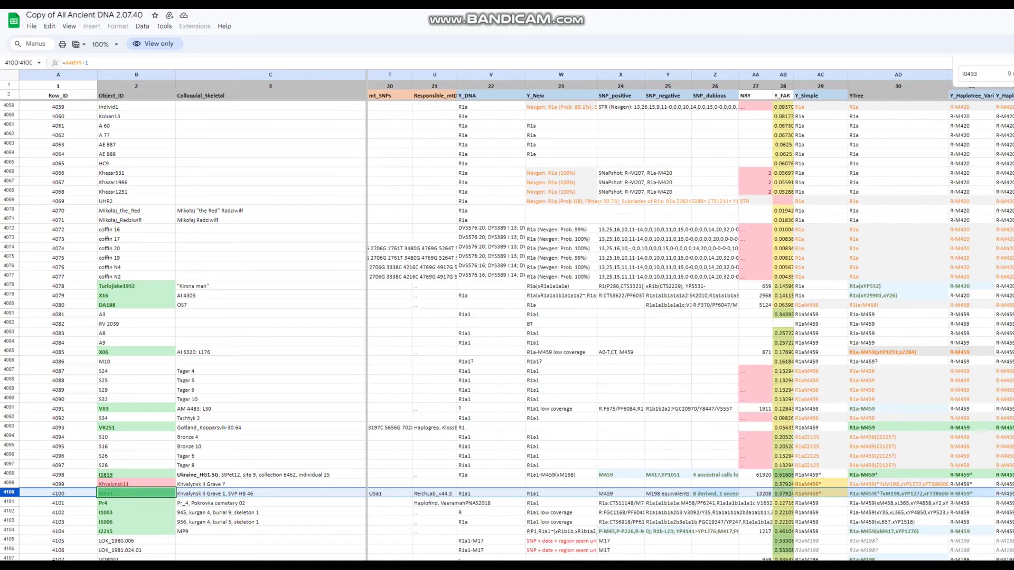
pyautogui.hscroll(4, 687, 317)
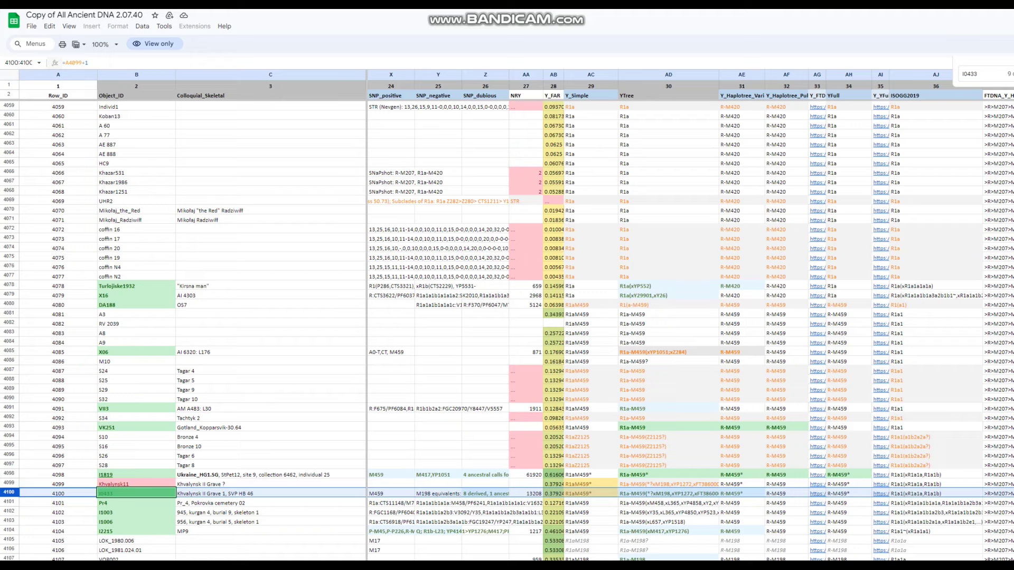
pyautogui.hscroll(-10, 691, 317)
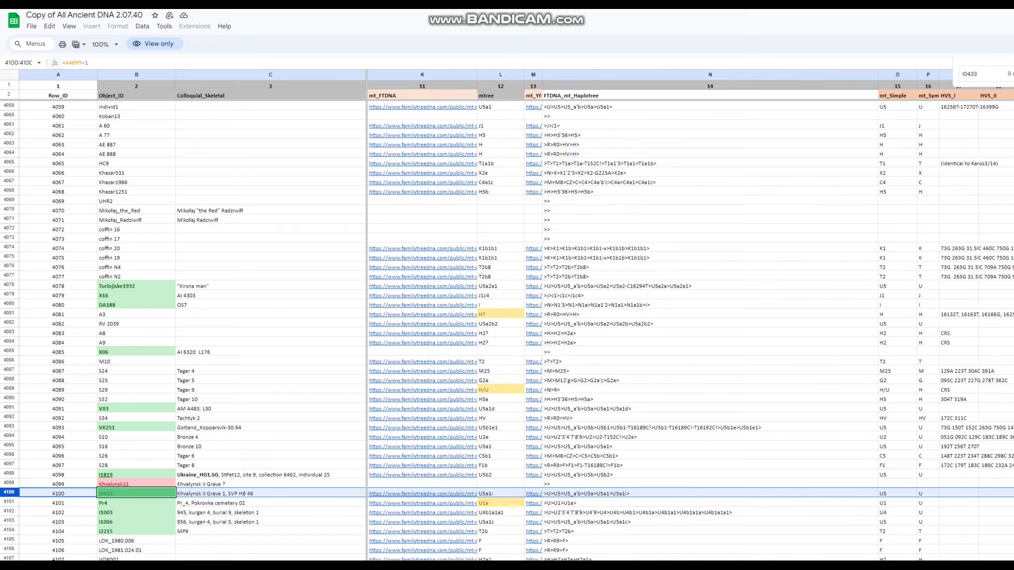
pyautogui.moveTo(532, 550)
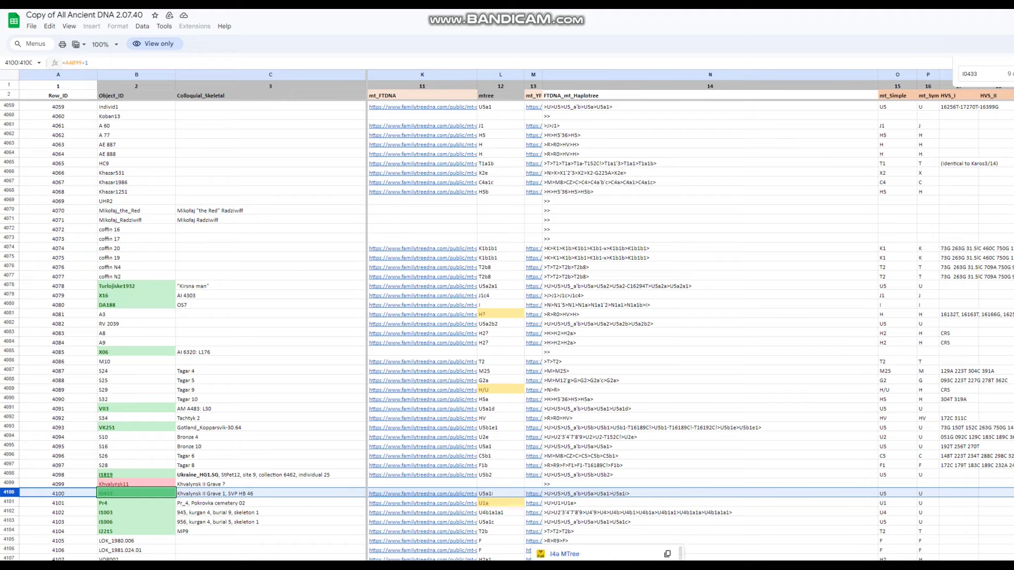
pyautogui.hscroll(-5, 691, 317)
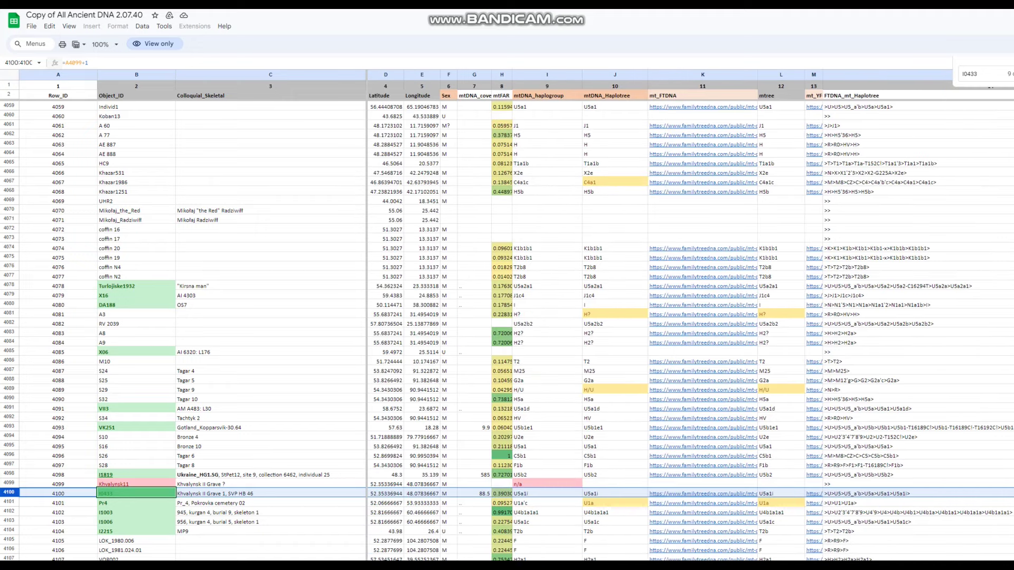
# Examine the assessment, kinship, source and dating columns for sample I0433.
pyautogui.hscroll(15, 691, 317)
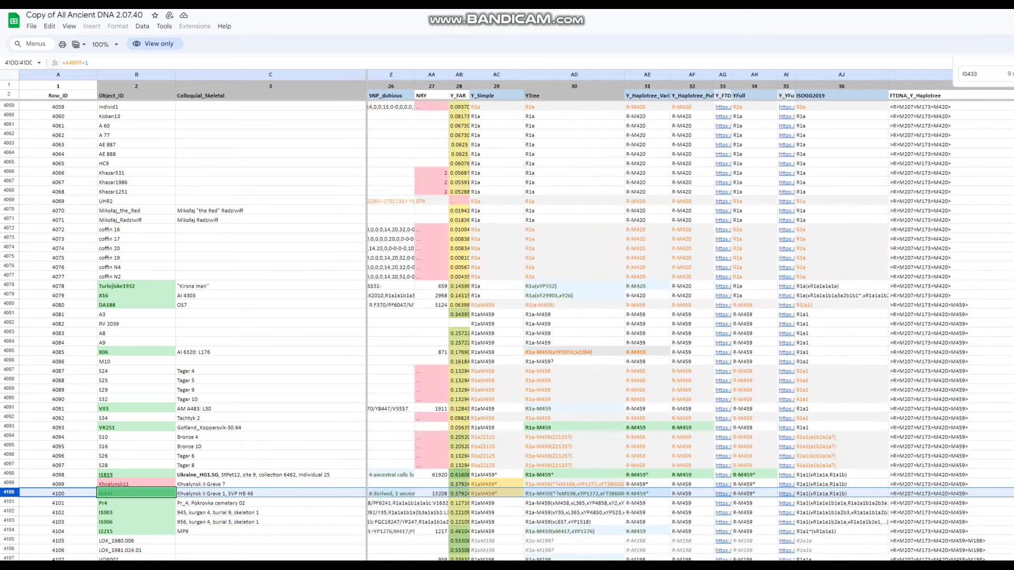
pyautogui.hscroll(5, 691, 317)
pyautogui.hscroll(5, 691, 317)
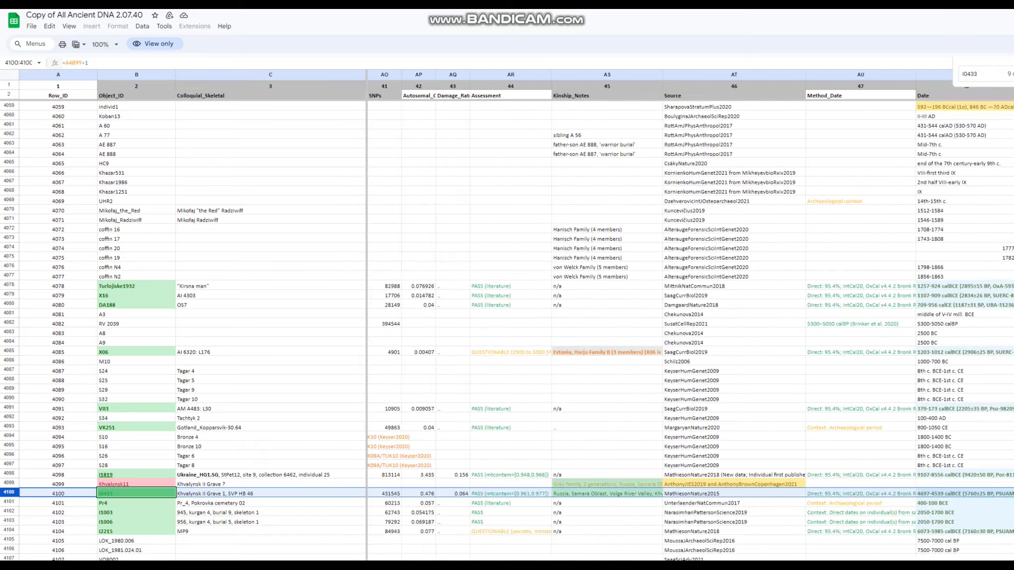
pyautogui.hscroll(3, 691, 317)
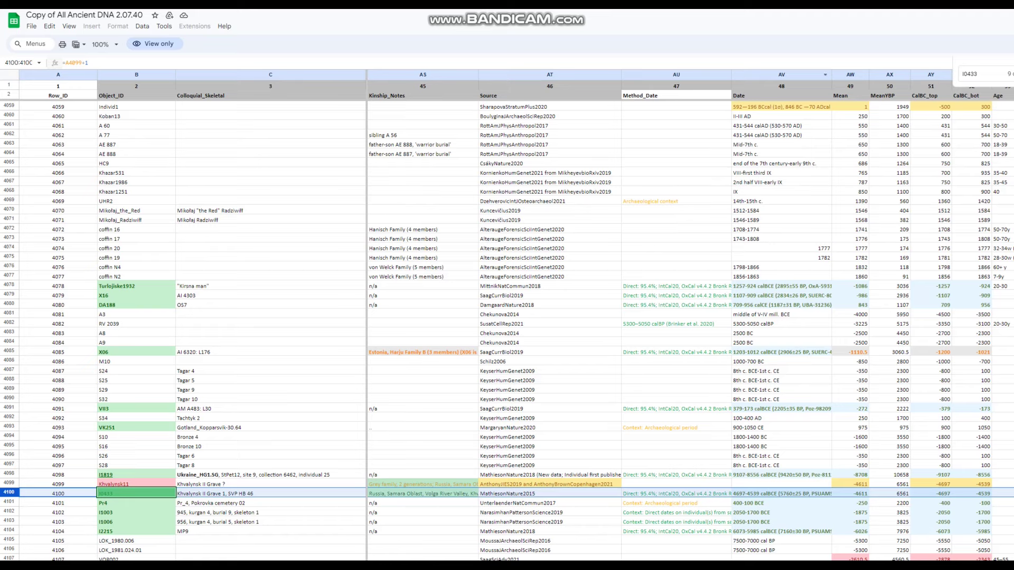
# Switch to the Genome Analyzer page and examine the blue eye haplotype 1 to 4 results in the OCA2 blond hair and blue eyes section.
pyautogui.hotkey('ctrl', 'Tab')
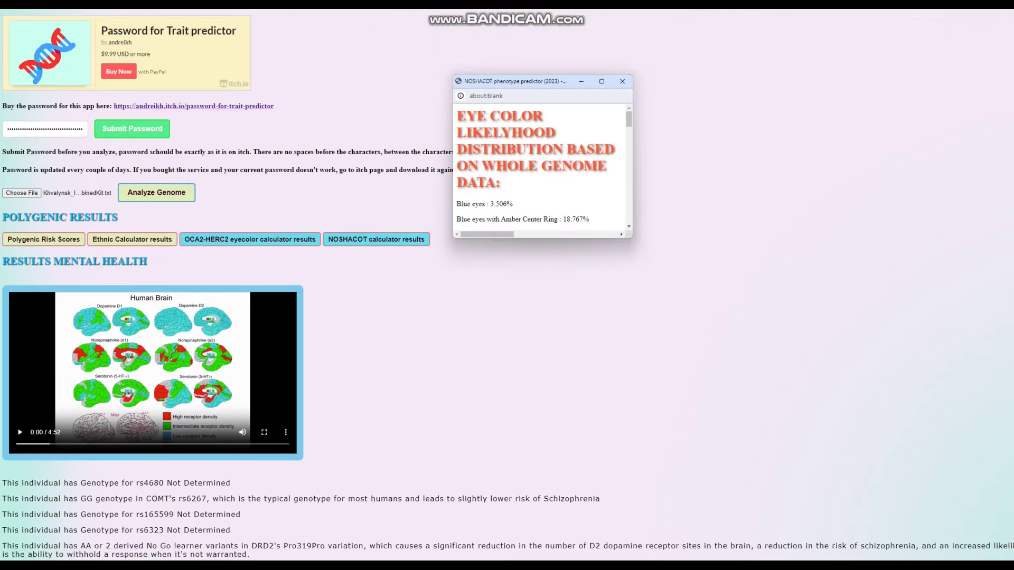
pyautogui.moveTo(521, 200); pyautogui.dragTo(457, 200)
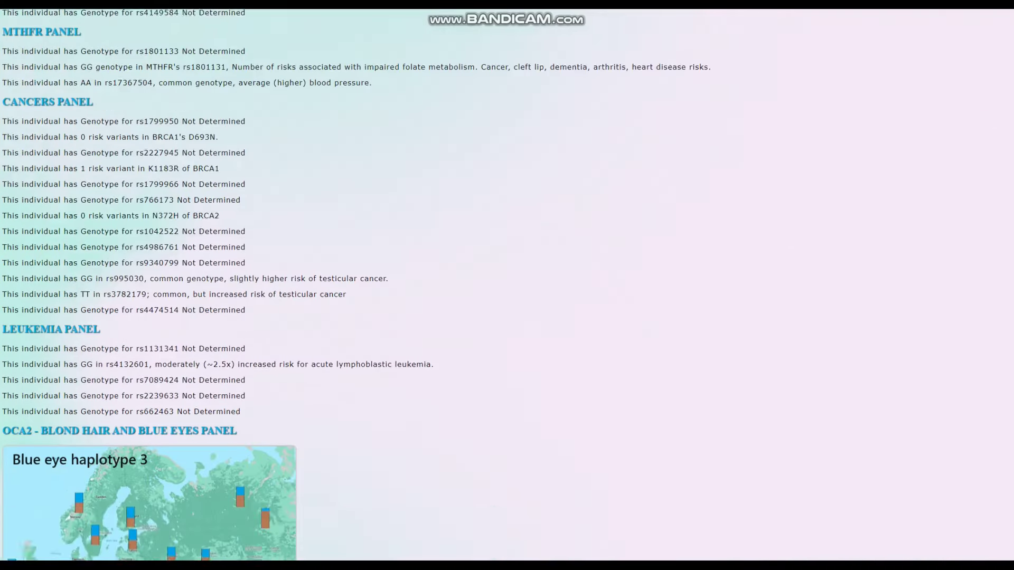
pyautogui.scroll(-1, 507, 286)
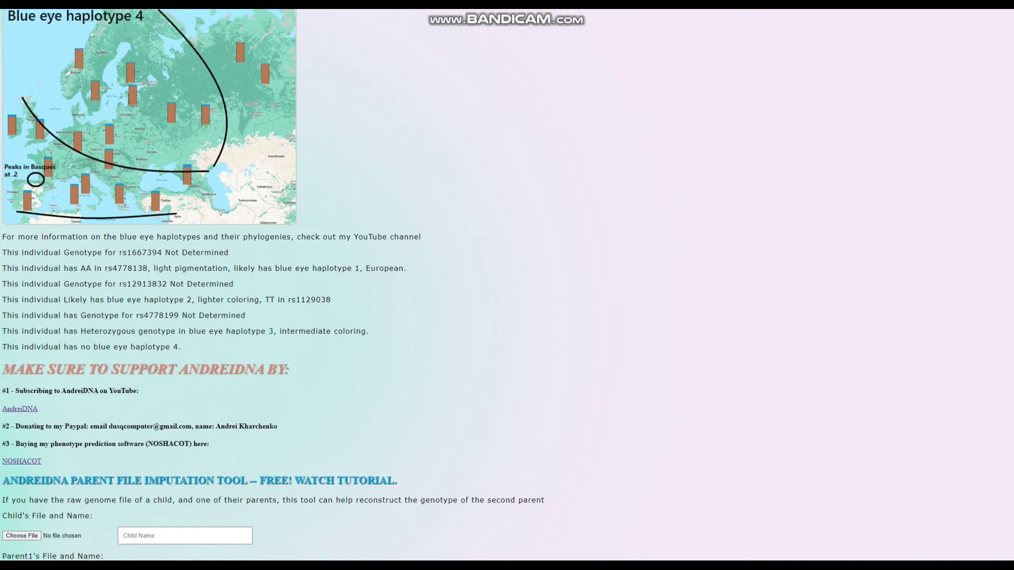
pyautogui.moveTo(78, 269); pyautogui.dragTo(360, 269)
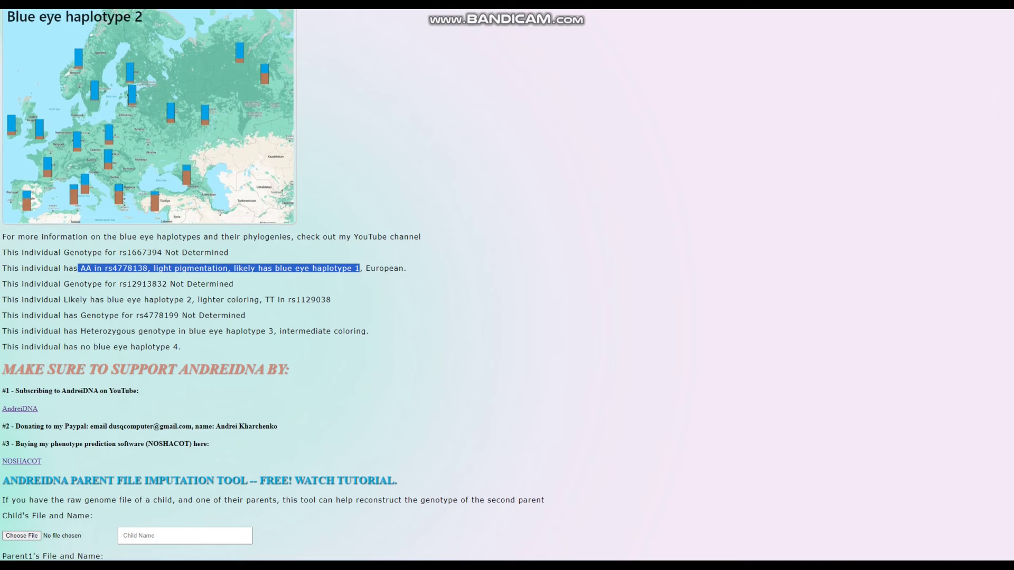
pyautogui.moveTo(61, 300); pyautogui.dragTo(331, 299)
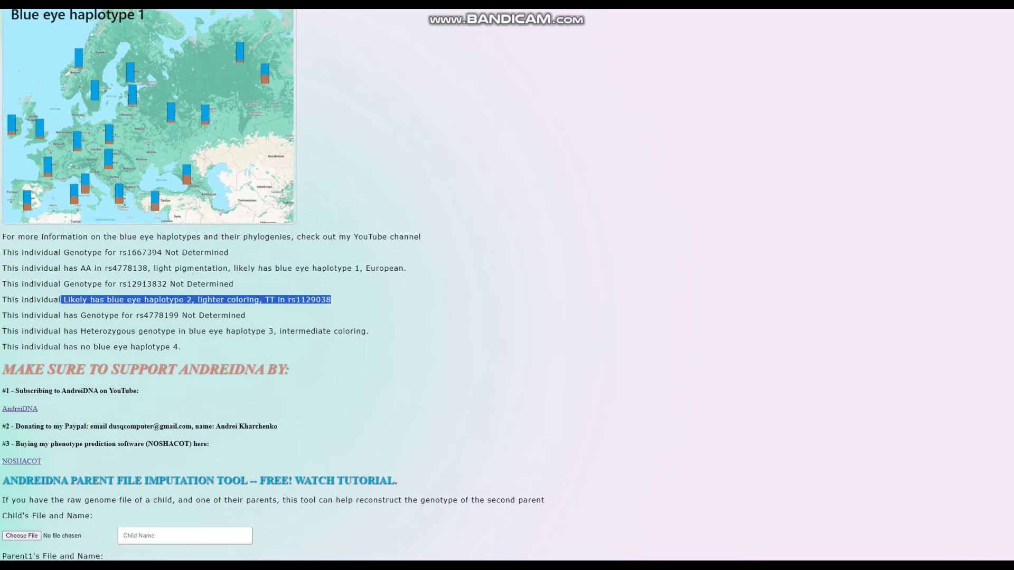
pyautogui.click(331, 300)
pyautogui.moveTo(332, 300); pyautogui.dragTo(262, 299)
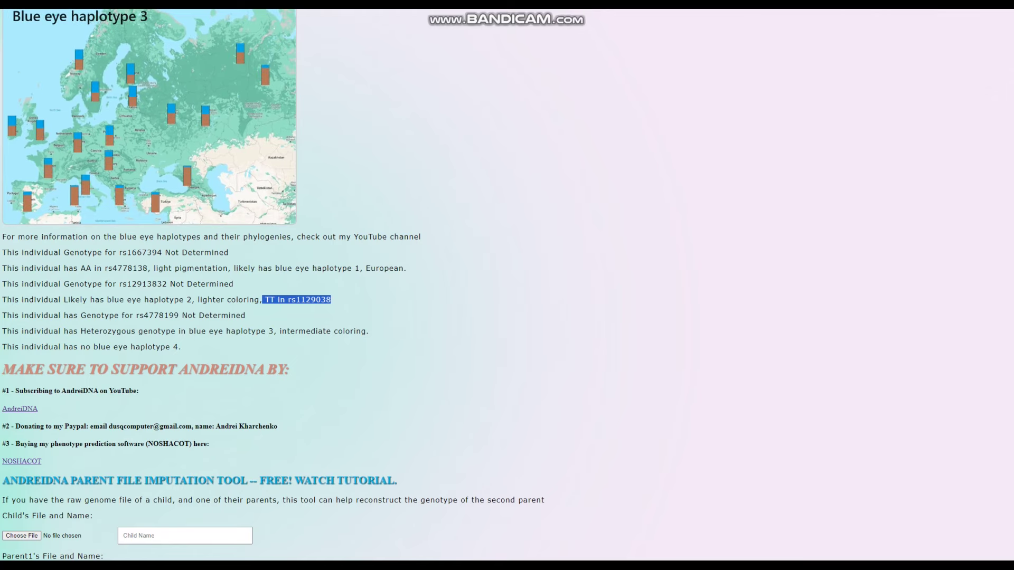
pyautogui.moveTo(78, 331); pyautogui.dragTo(274, 331)
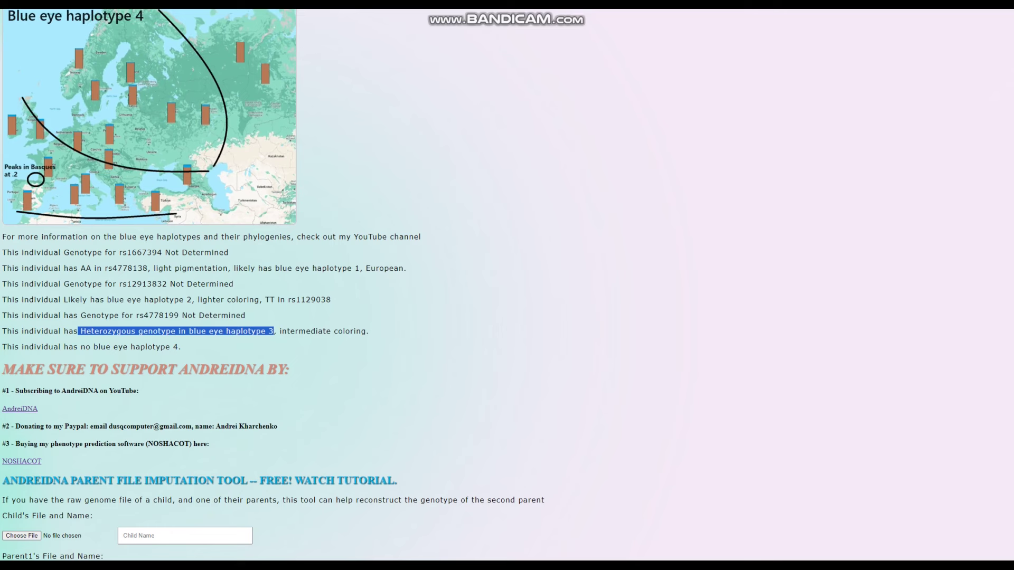
pyautogui.moveTo(181, 347); pyautogui.dragTo(59, 347)
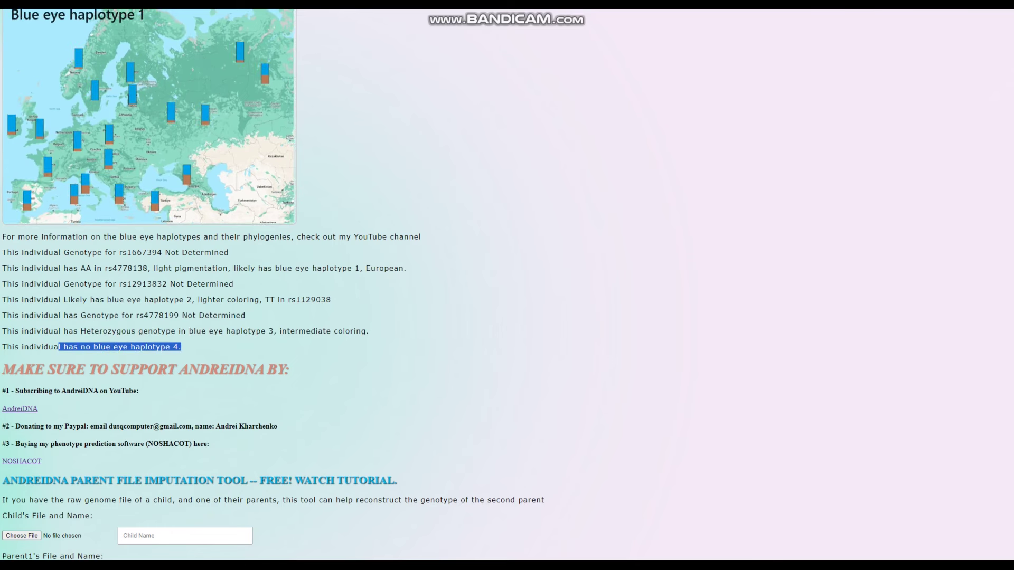
pyautogui.click(58, 347)
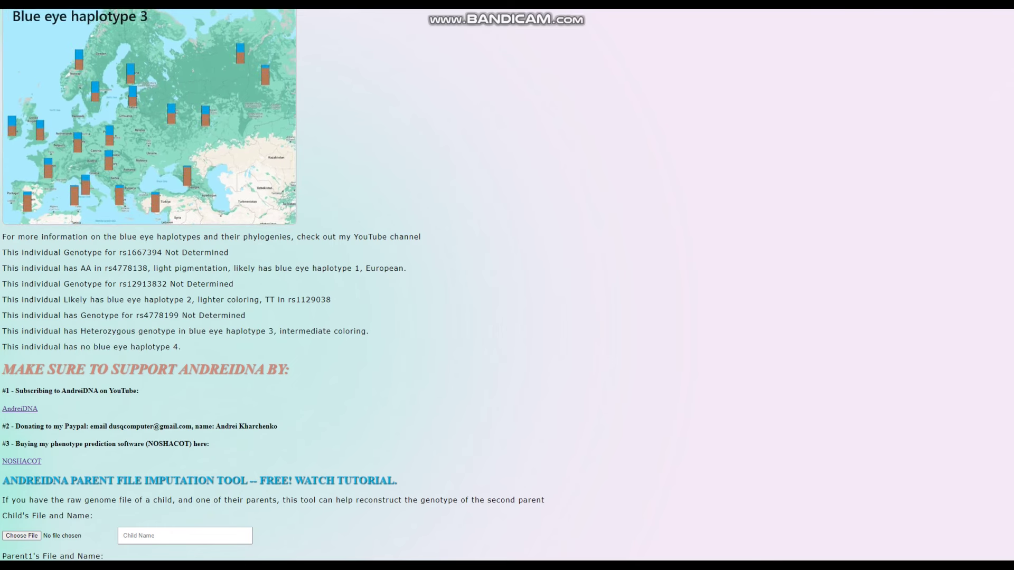
# Show the OCA2-HERC2 eye color calculator results in an enlarged window and examine the likelihood distribution.
pyautogui.scroll(20, 507, 285)
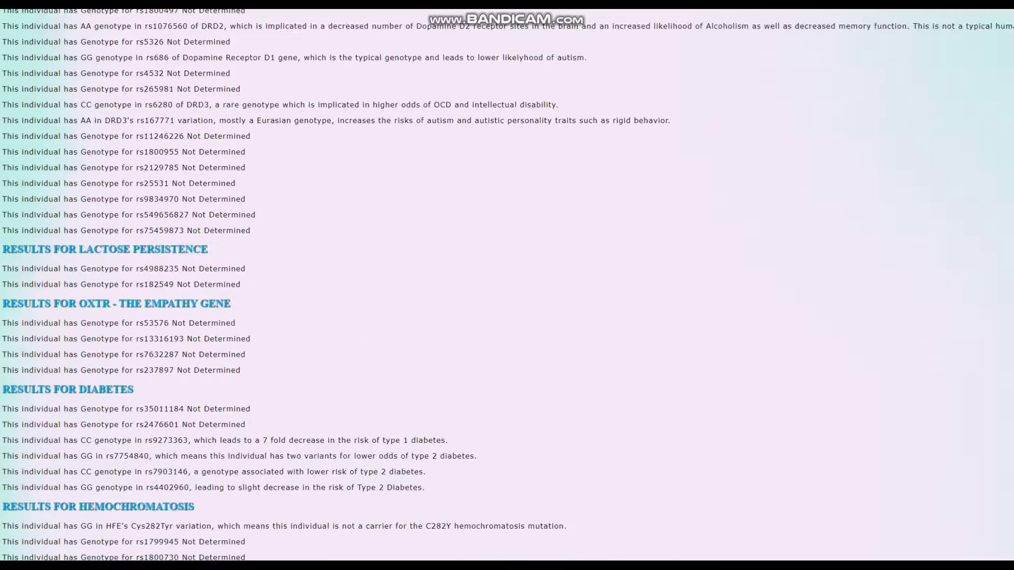
pyautogui.scroll(3, 507, 285)
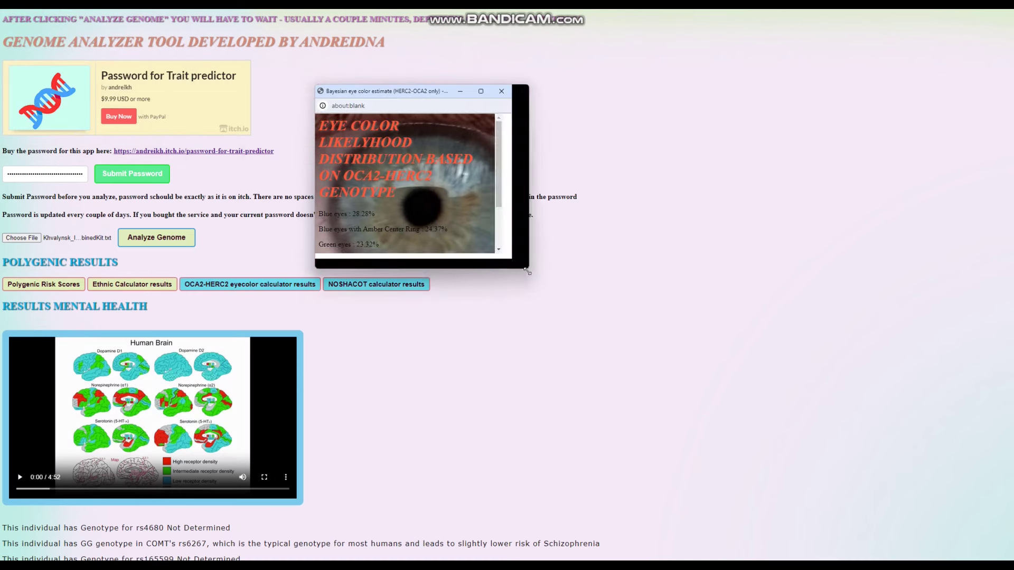
pyautogui.moveTo(395, 241); pyautogui.dragTo(319, 164)
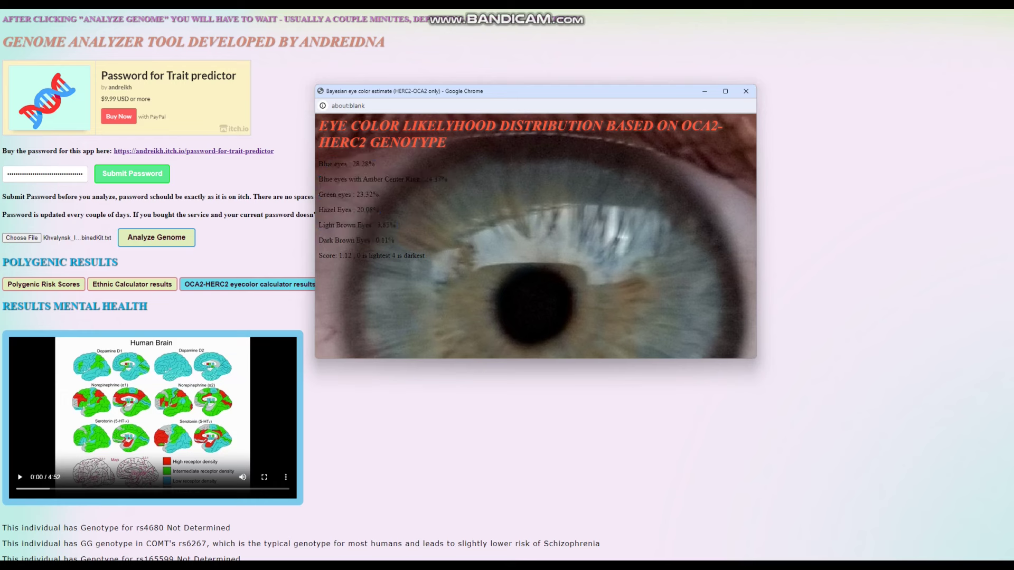
pyautogui.tripleClick(346, 164)
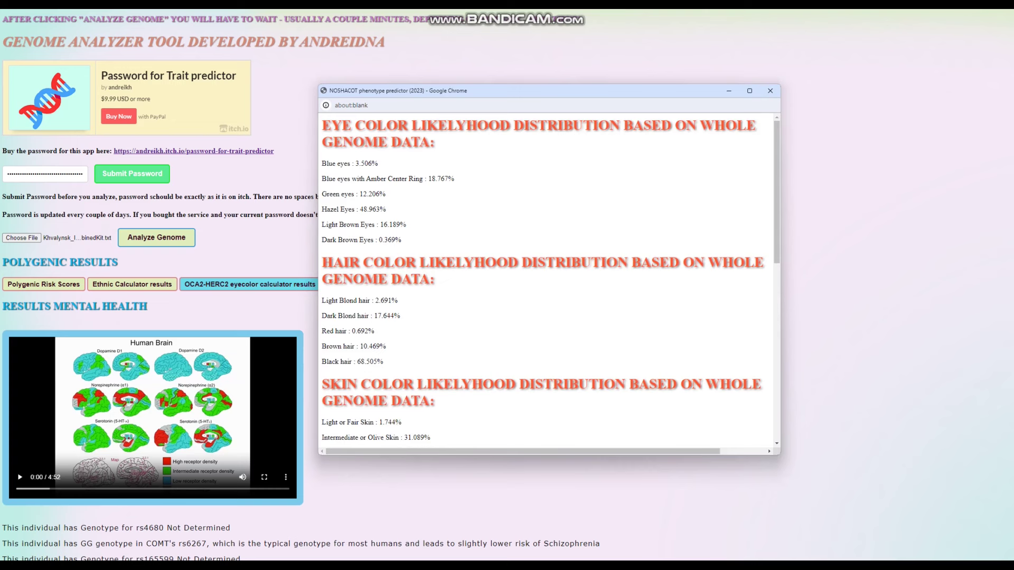
# Examine the whole-genome eye color and skin color likelihoods in the NOSHACOT results, highlighting the hazel, blue-eye and dark-skin entries.
pyautogui.moveTo(386, 209); pyautogui.dragTo(322, 209)
pyautogui.scroll(-3, 547, 280)
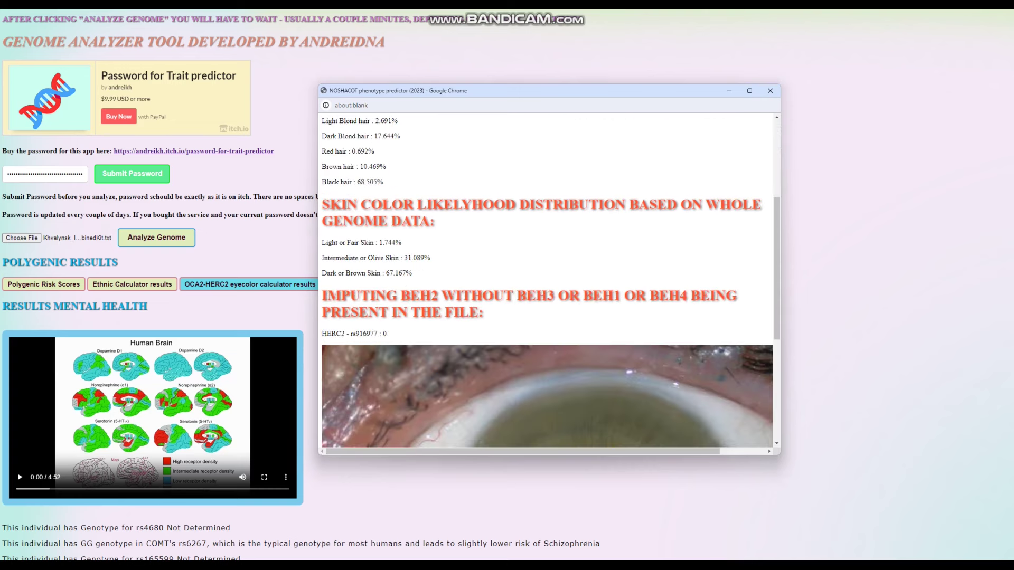
pyautogui.moveTo(412, 273); pyautogui.dragTo(321, 273)
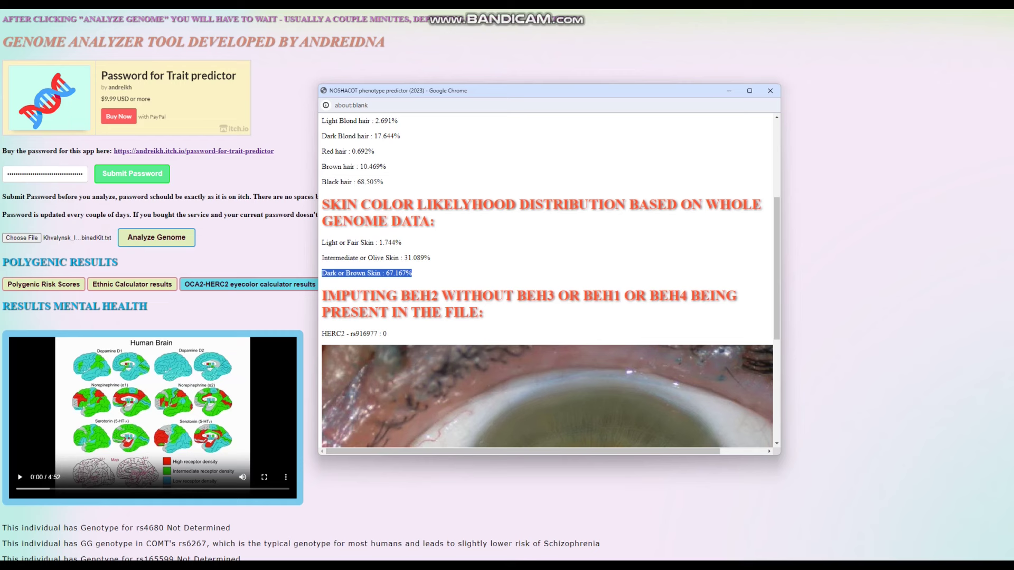
pyautogui.scroll(3, 547, 280)
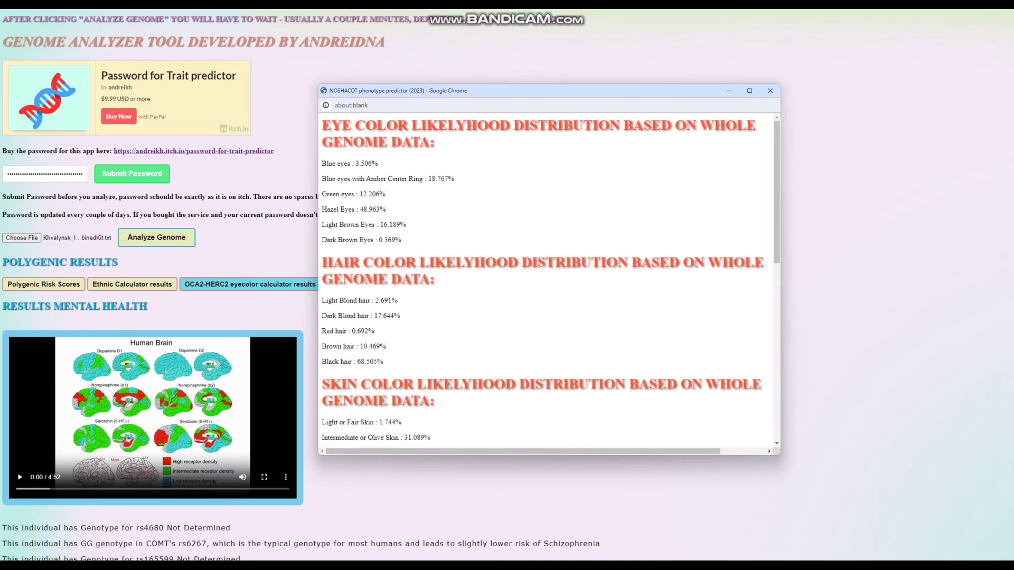
pyautogui.moveTo(387, 209); pyautogui.dragTo(322, 209)
pyautogui.moveTo(322, 163); pyautogui.dragTo(455, 178)
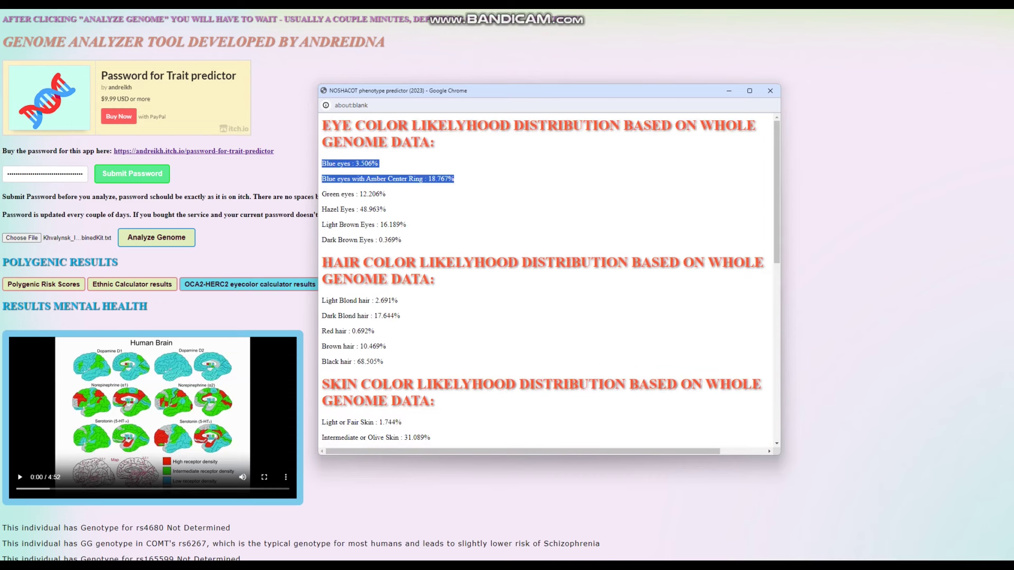
pyautogui.moveTo(386, 194); pyautogui.dragTo(352, 179)
pyautogui.click(351, 179)
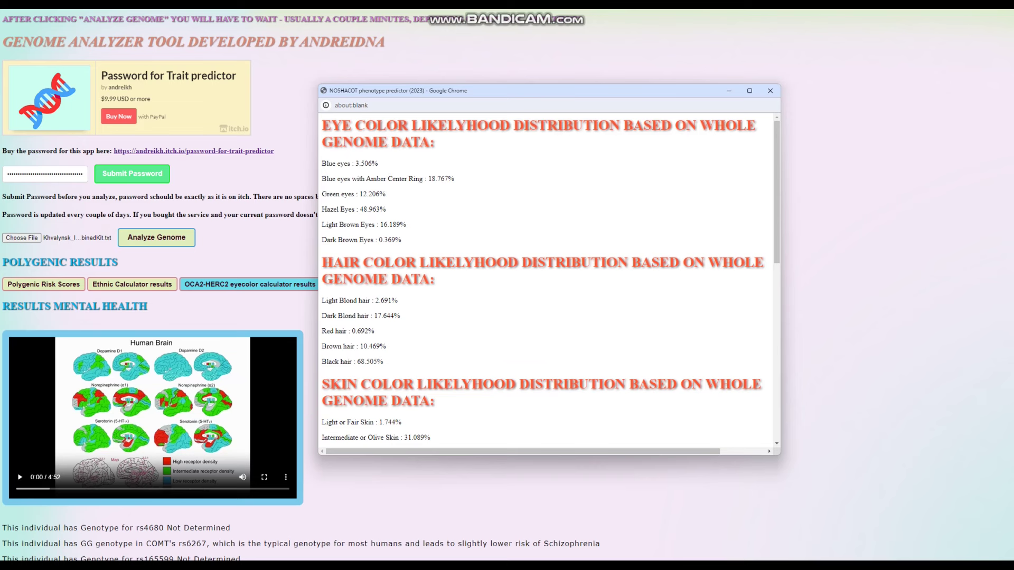
# Review the NOSHACOT hazel eye, black hair and dark skin likelihoods, and close the results window.
pyautogui.scroll(-5, 547, 280)
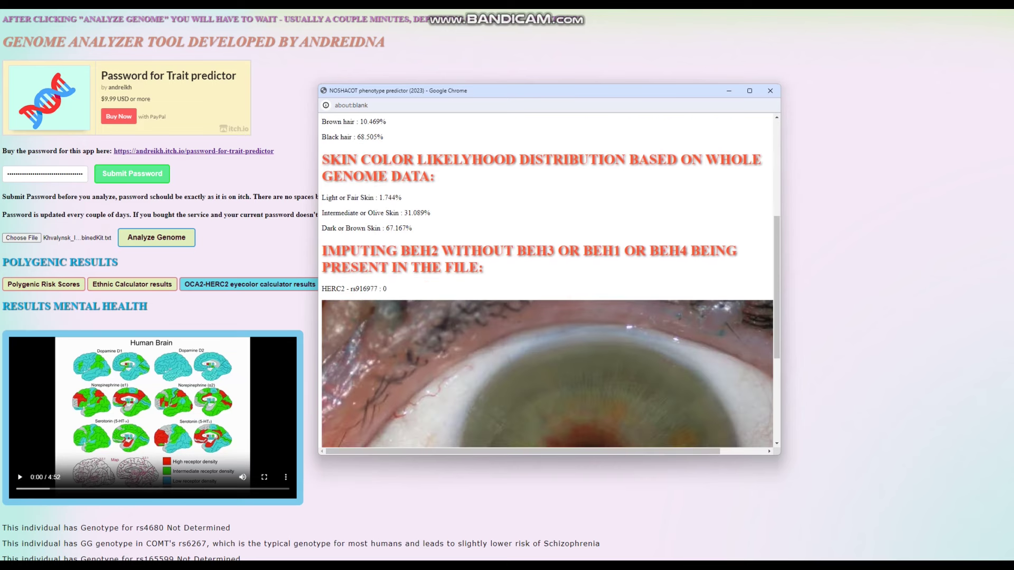
pyautogui.scroll(2, 547, 280)
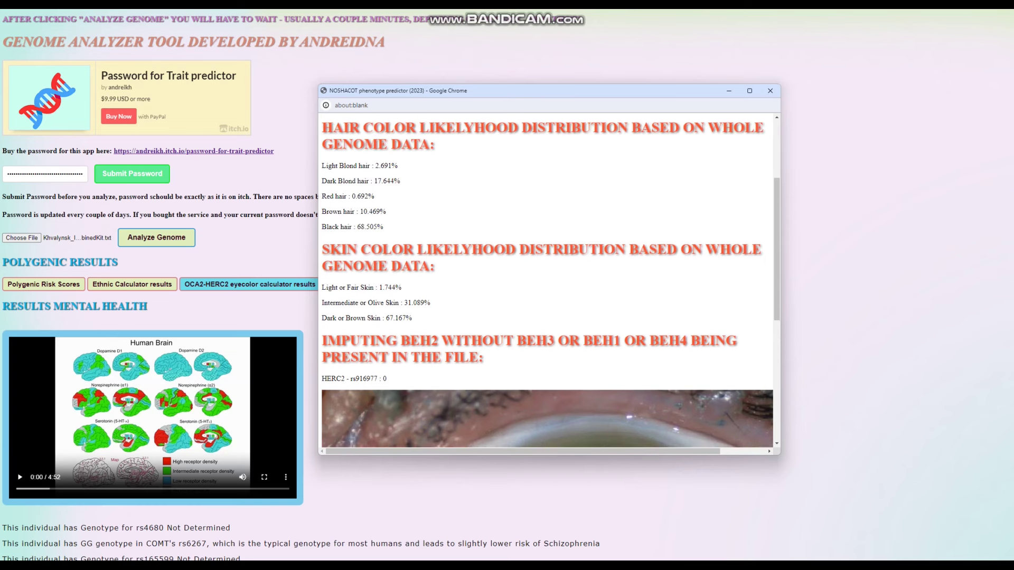
pyautogui.scroll(3, 547, 280)
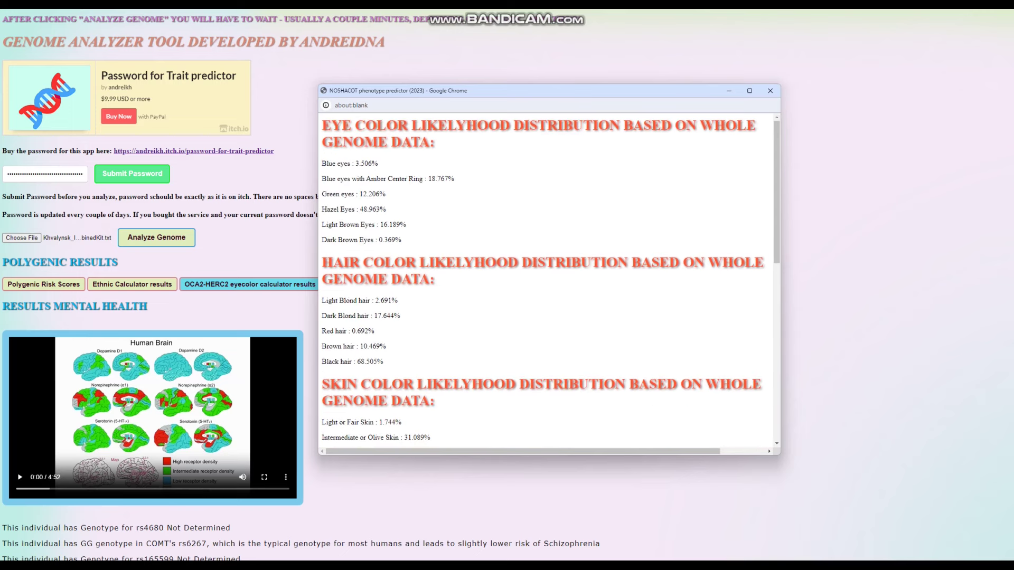
pyautogui.moveTo(386, 209); pyautogui.dragTo(354, 210)
pyautogui.moveTo(383, 362); pyautogui.dragTo(338, 361)
pyautogui.scroll(-3, 547, 280)
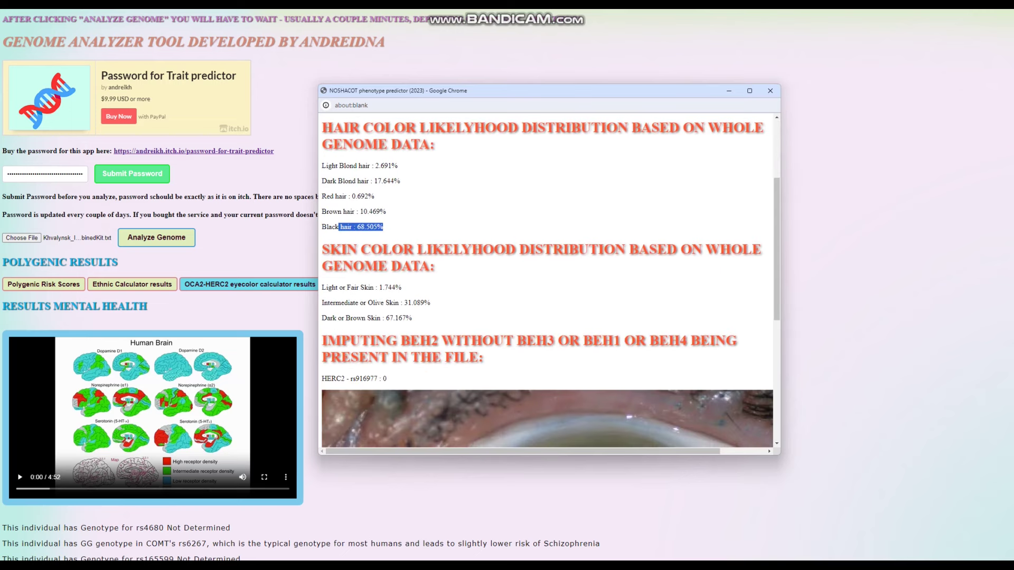
pyautogui.moveTo(361, 318); pyautogui.dragTo(412, 318)
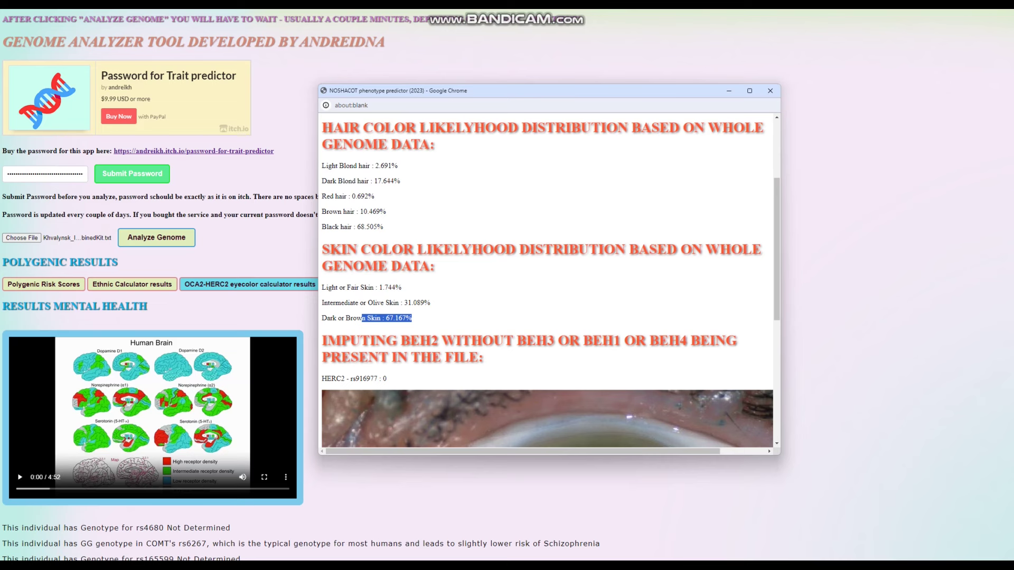
pyautogui.click(770, 90)
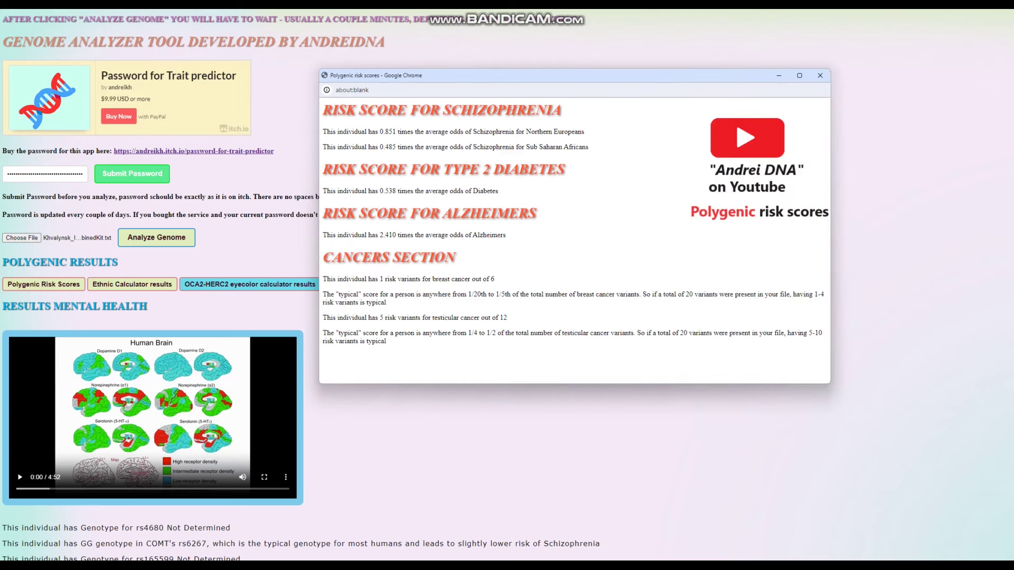
# Examine the polygenic risk scores for schizophrenia, type 2 diabetes, Alzheimer's, and breast and testicular cancer, highlighting the key results.
pyautogui.moveTo(379, 131); pyautogui.dragTo(429, 132)
pyautogui.moveTo(378, 190); pyautogui.dragTo(403, 190)
pyautogui.moveTo(380, 235); pyautogui.dragTo(407, 235)
pyautogui.moveTo(337, 279); pyautogui.dragTo(494, 279)
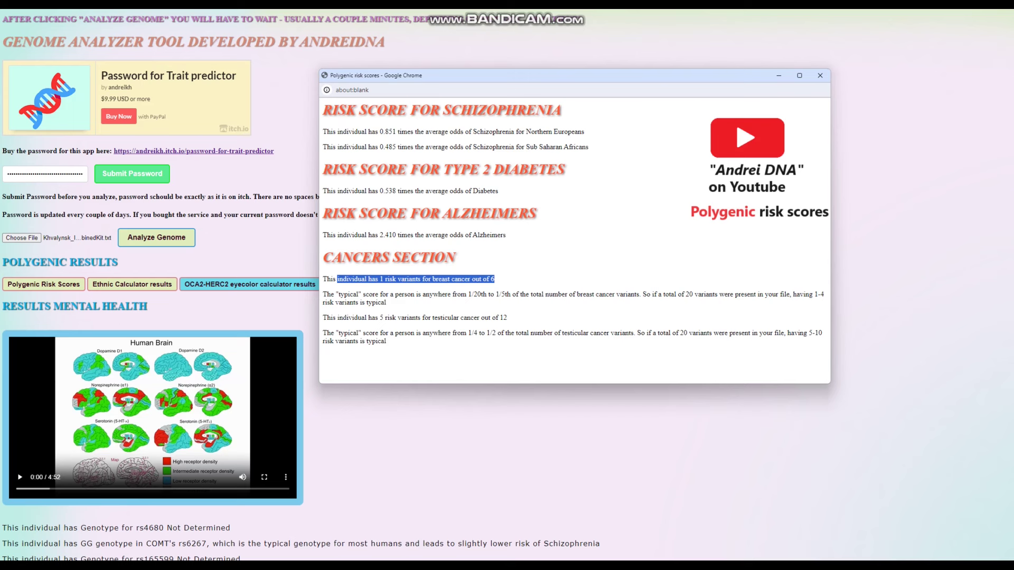
pyautogui.moveTo(368, 317); pyautogui.dragTo(507, 318)
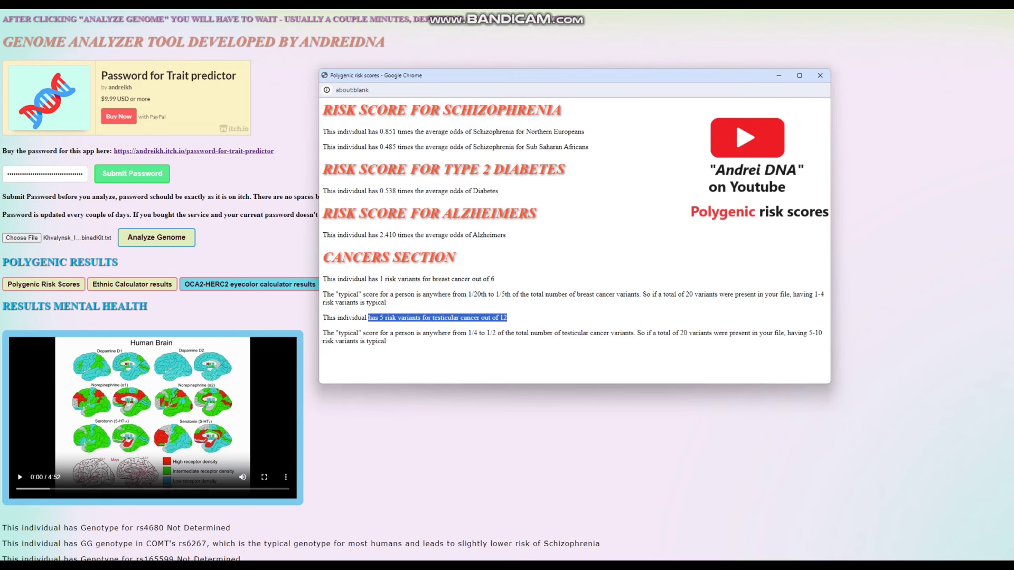
# Highlight the breast and testicular cancer risk variant lines in the polygenic risk scores, and close the results window.
pyautogui.moveTo(374, 279); pyautogui.dragTo(496, 279)
pyautogui.click(496, 279)
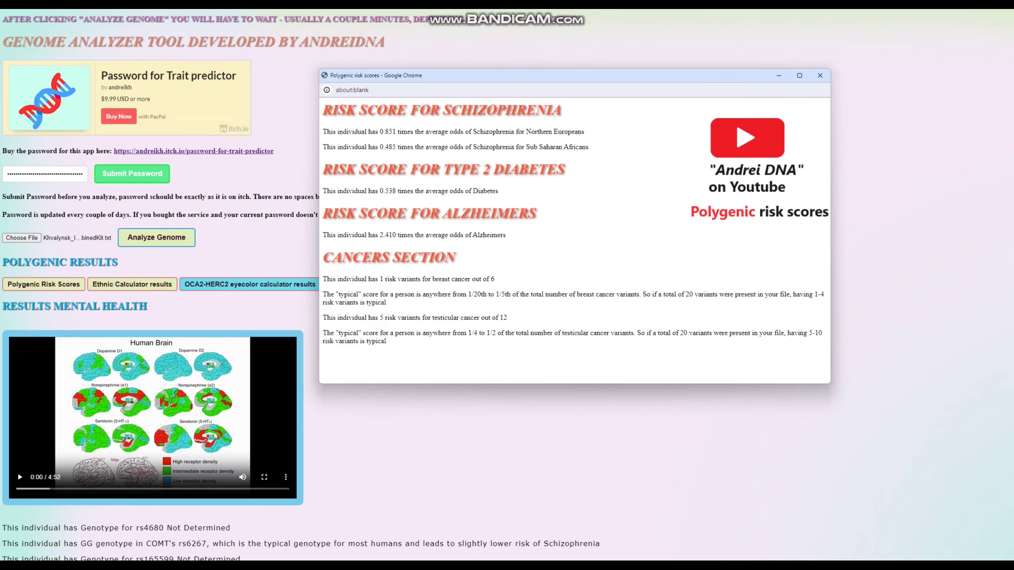
pyautogui.moveTo(507, 317); pyautogui.dragTo(336, 317)
pyautogui.click(336, 318)
pyautogui.click(820, 75)
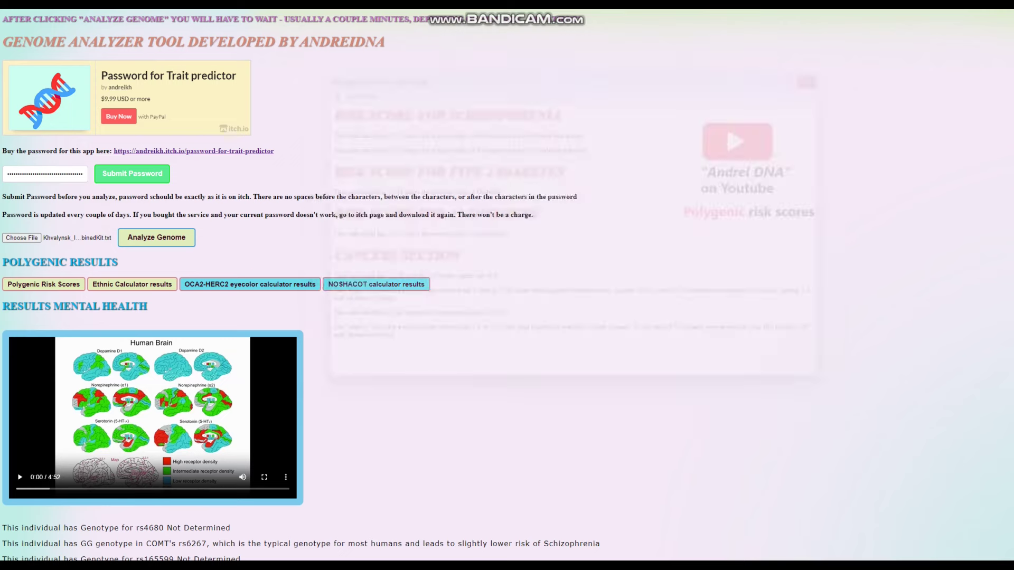
# Review the mental health, OXTR empathy gene and diabetes results, highlighting the OXTR genotypes and the type 1 and type 2 diabetes entries.
pyautogui.scroll(-7, 507, 286)
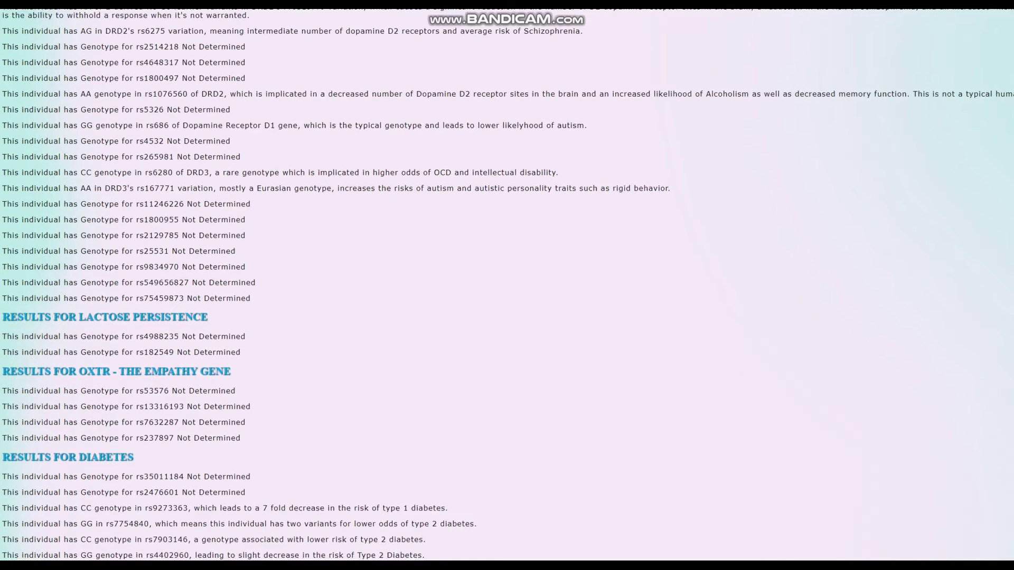
pyautogui.moveTo(241, 263); pyautogui.dragTo(58, 246)
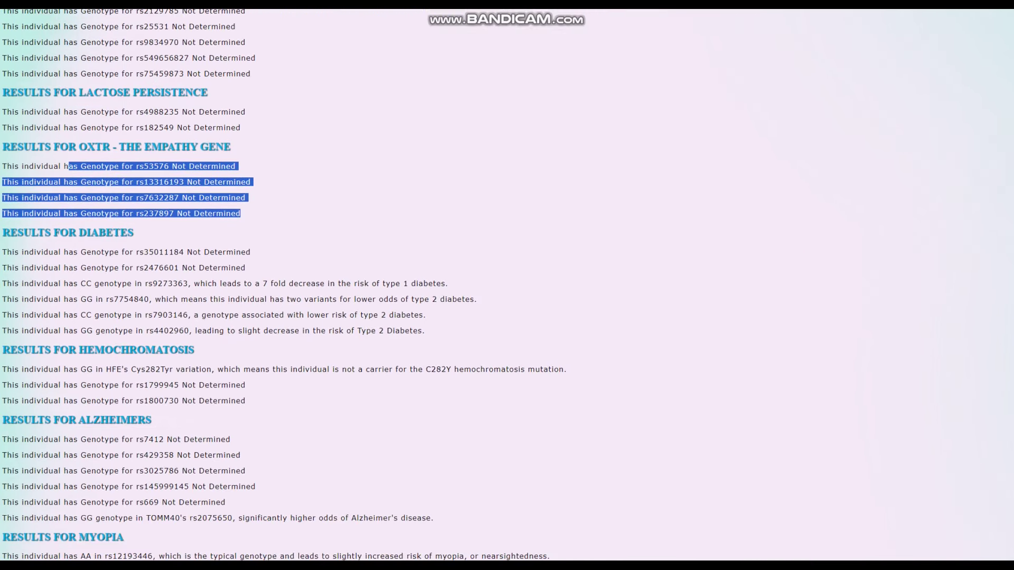
pyautogui.moveTo(92, 283); pyautogui.dragTo(449, 283)
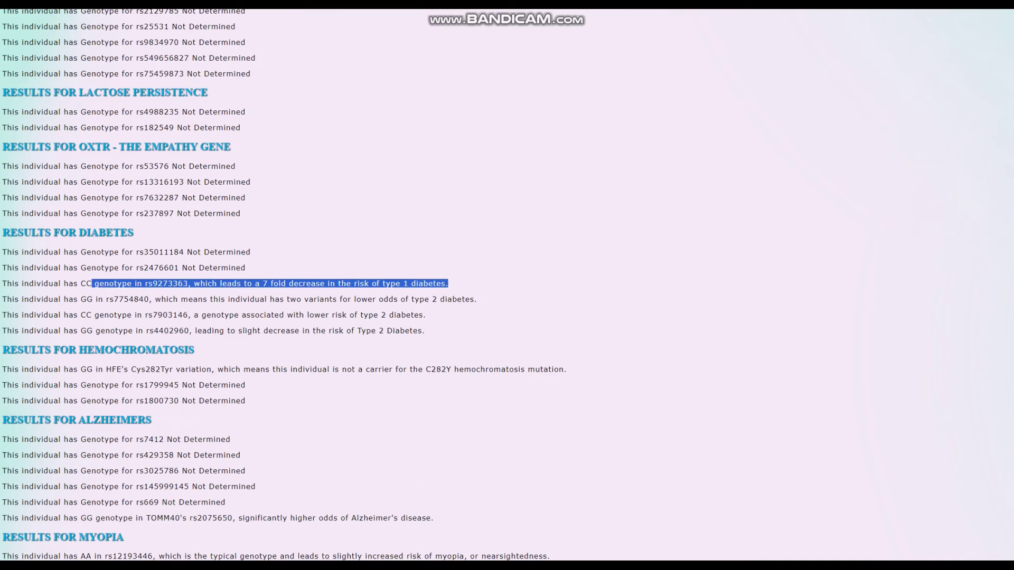
pyautogui.moveTo(160, 300); pyautogui.dragTo(425, 331)
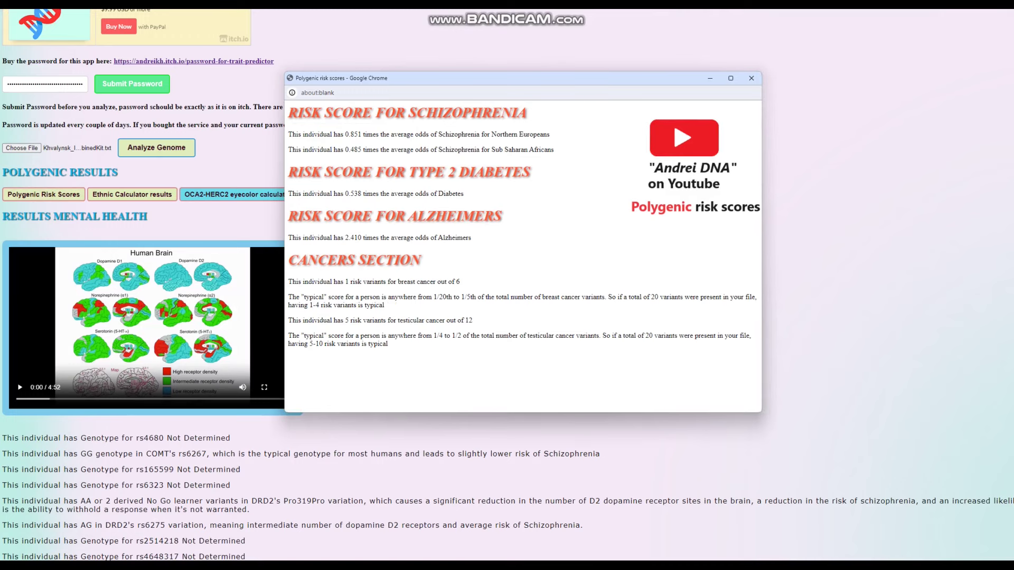
# Recheck the polygenic odds for type 2 diabetes and Alzheimer's, highlighting both scores, and close the results window.
pyautogui.moveTo(344, 194)
pyautogui.mouseDown()
pyautogui.moveTo(377, 194)
pyautogui.moveTo(362, 194)
pyautogui.mouseUp()
pyautogui.moveTo(344, 238); pyautogui.dragTo(362, 238)
pyautogui.click(751, 78)
# Examine the Alzheimer's and hemochromatosis results, highlighting the TOMM40 rs2075650, HFE Cys282Tyr, rs1799945 and rs1800730 entries.
pyautogui.scroll(-20, 507, 285)
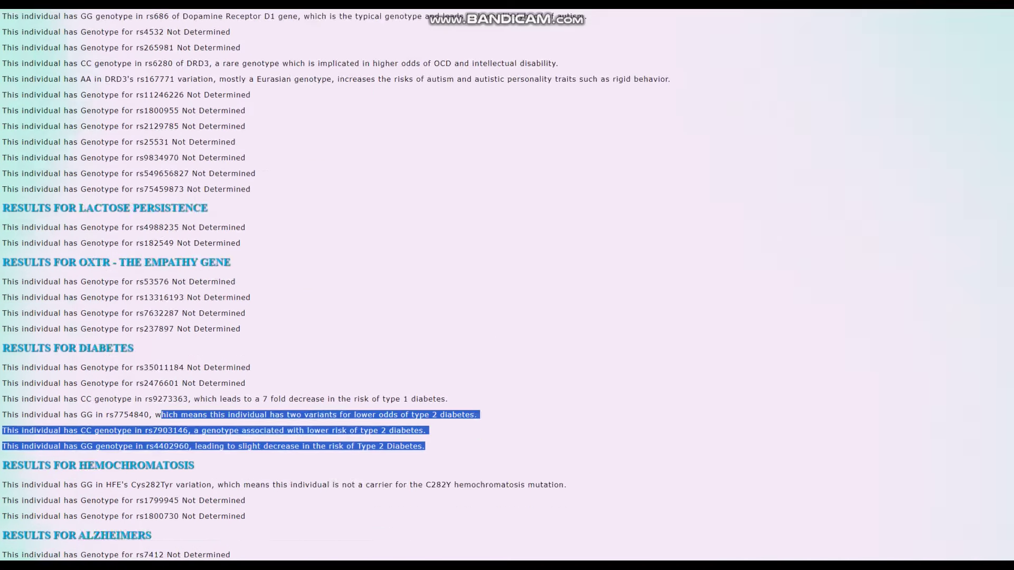
pyautogui.scroll(-1, 284, 282)
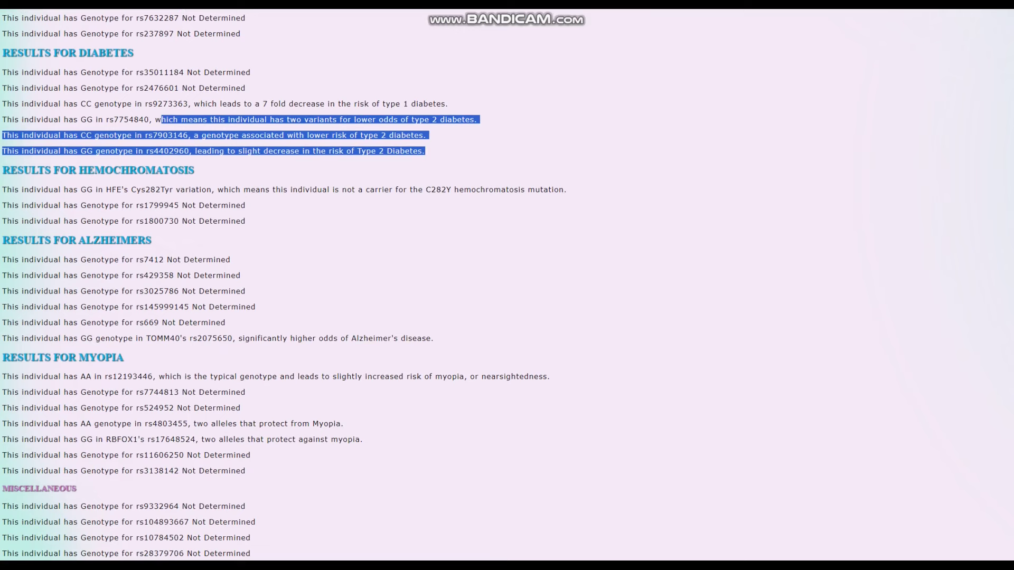
pyautogui.moveTo(79, 338); pyautogui.dragTo(434, 338)
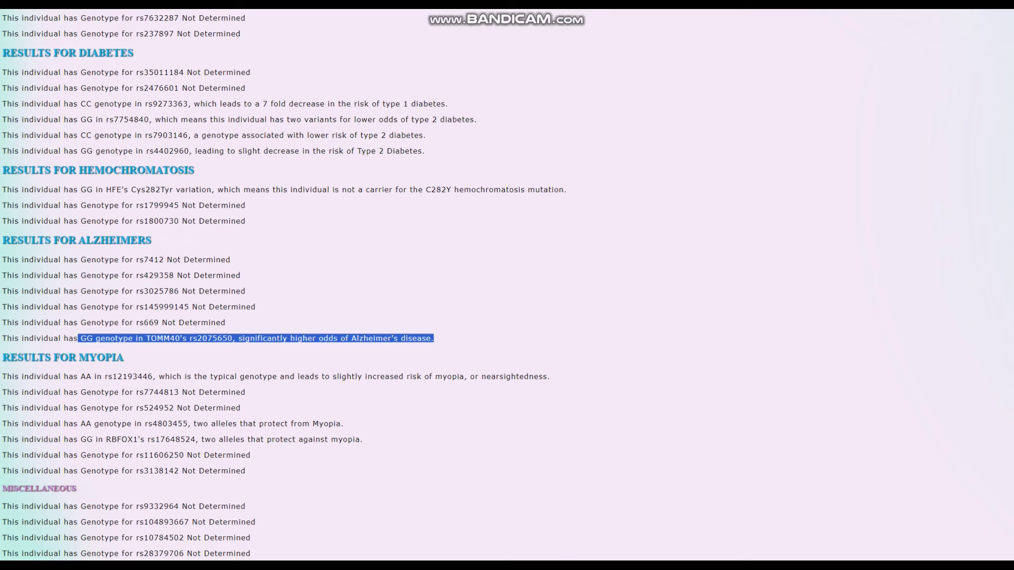
pyautogui.moveTo(78, 190); pyautogui.dragTo(567, 190)
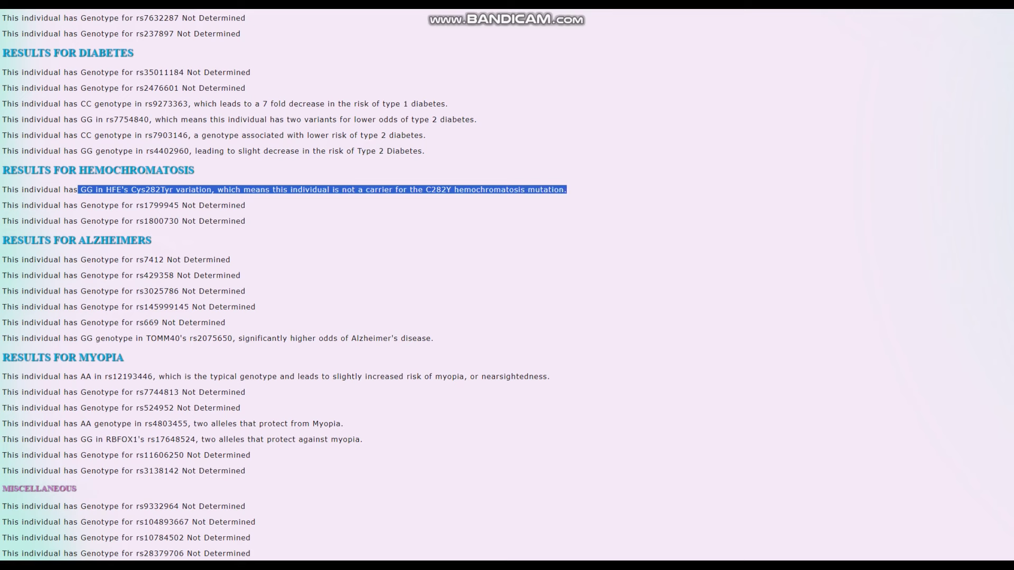
pyautogui.moveTo(247, 221); pyautogui.dragTo(6, 206)
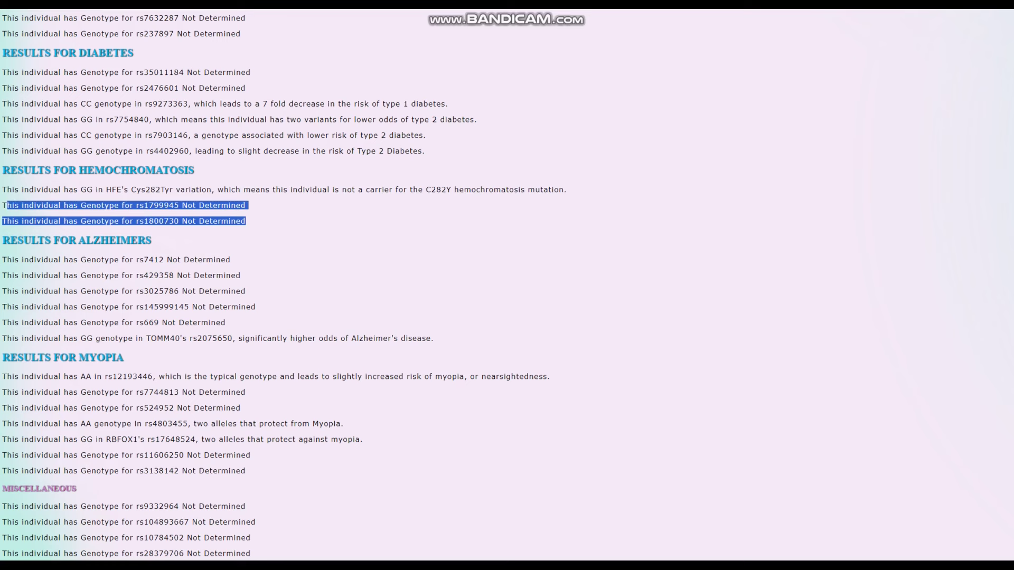
pyautogui.moveTo(248, 221); pyautogui.dragTo(14, 206)
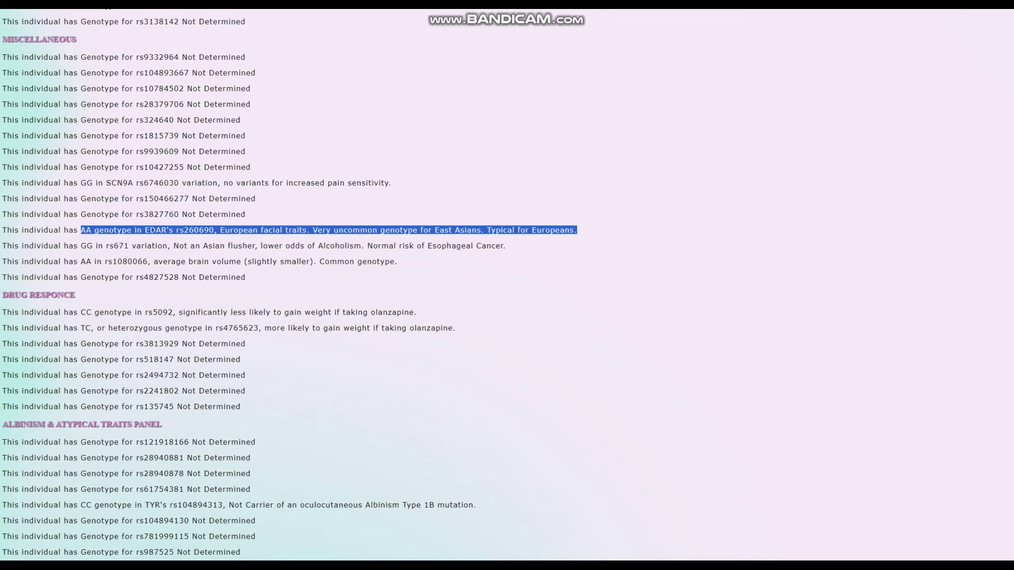
# Review the miscellaneous and albinism traits, and highlight the genotypes in the Familiar Mediterranean Fever panel.
pyautogui.moveTo(136, 214)
pyautogui.mouseDown()
pyautogui.moveTo(181, 214)
pyautogui.moveTo(126, 214)
pyautogui.moveTo(136, 214)
pyautogui.mouseUp()
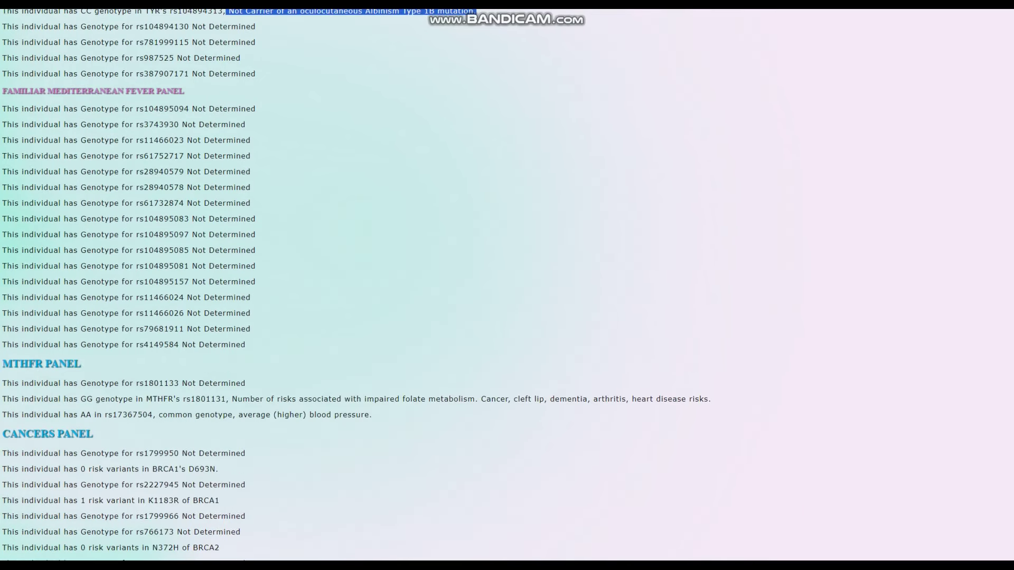
pyautogui.moveTo(246, 345); pyautogui.dragTo(29, 91)
pyautogui.scroll(-4, 30, 90)
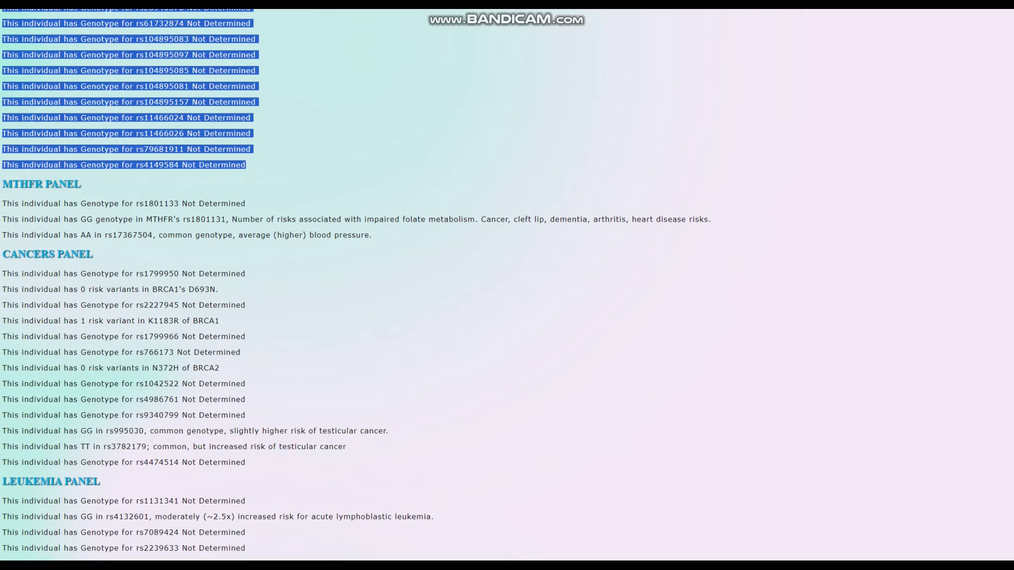
# Examine the MTHFR panel, highlighting the rs1801131 folate metabolism entry and the rs17367504 blood pressure entry.
pyautogui.moveTo(74, 219); pyautogui.dragTo(711, 220)
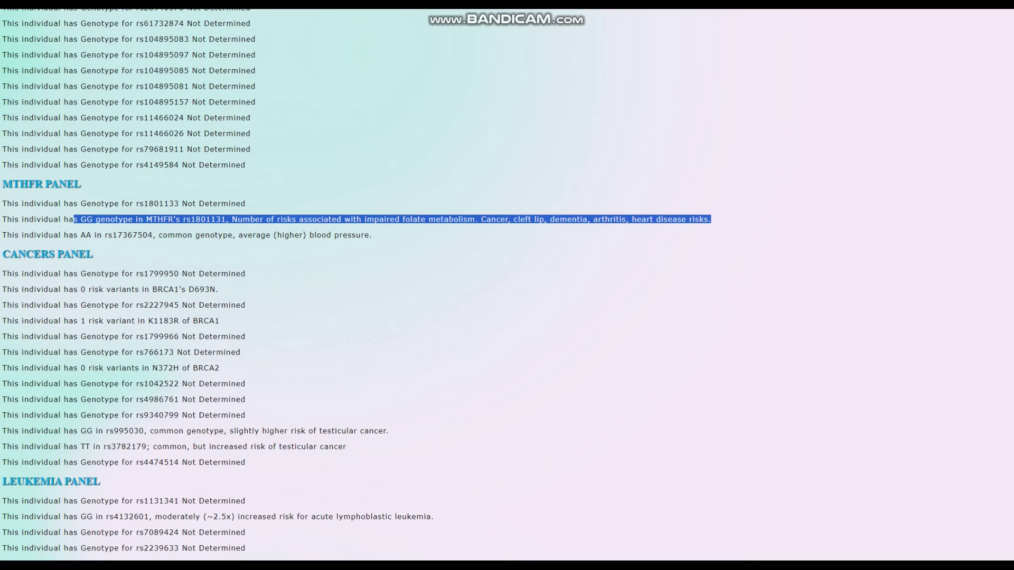
pyautogui.moveTo(68, 235); pyautogui.dragTo(373, 235)
pyautogui.scroll(-2, 373, 235)
pyautogui.scroll(-2, 372, 235)
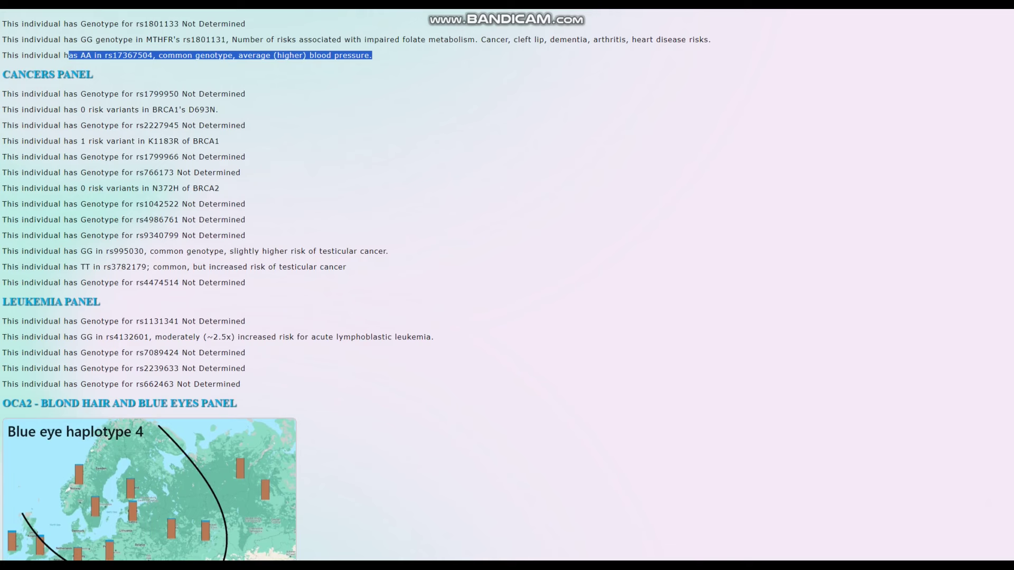
# Highlight the BRCA1 K1183R entry in the cancers panel and the rs4132601 entry in the leukemia panel.
pyautogui.moveTo(220, 141); pyautogui.dragTo(1, 141)
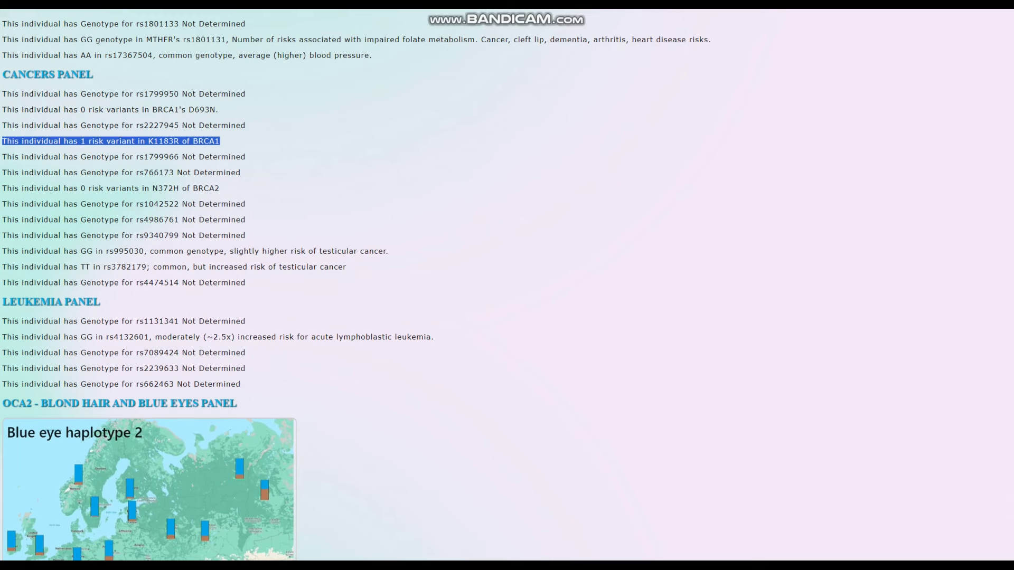
pyautogui.scroll(-2, 507, 285)
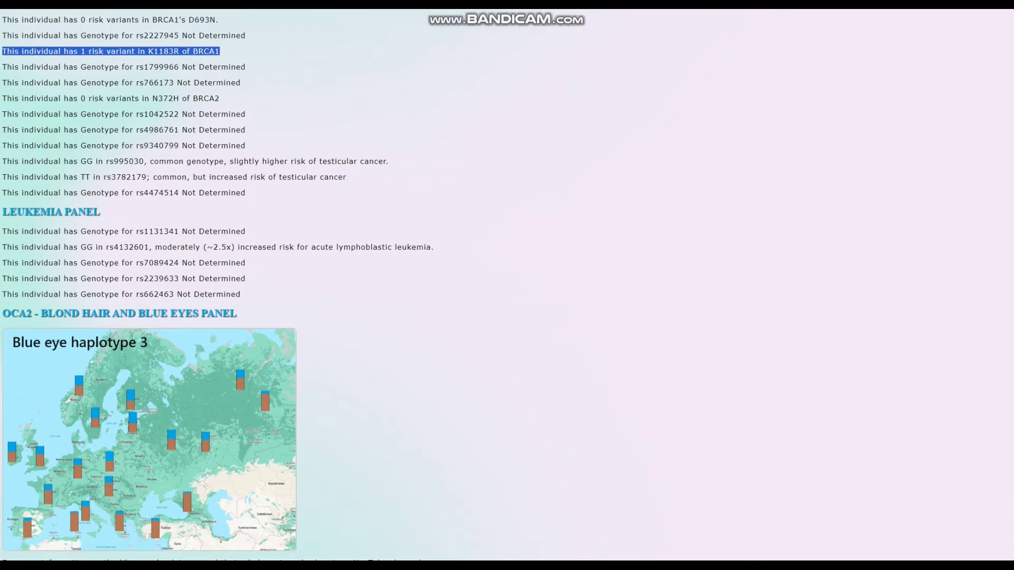
pyautogui.moveTo(74, 247); pyautogui.dragTo(435, 247)
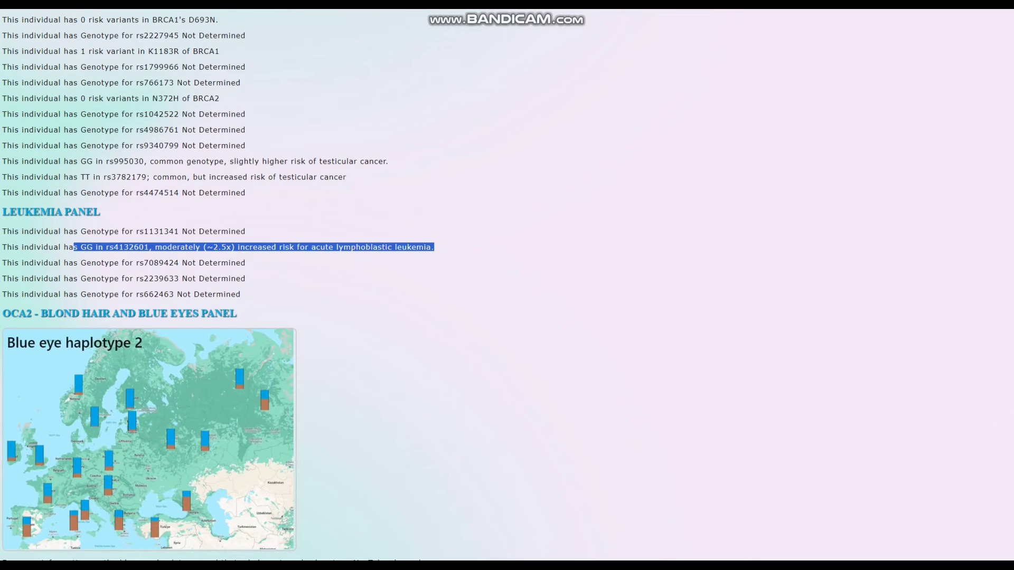
# Examine the OCA2 blond hair and blue eyes panel with its blue eye haplotype maps and genotype entries.
pyautogui.scroll(-4, 217, 285)
pyautogui.scroll(5, 218, 285)
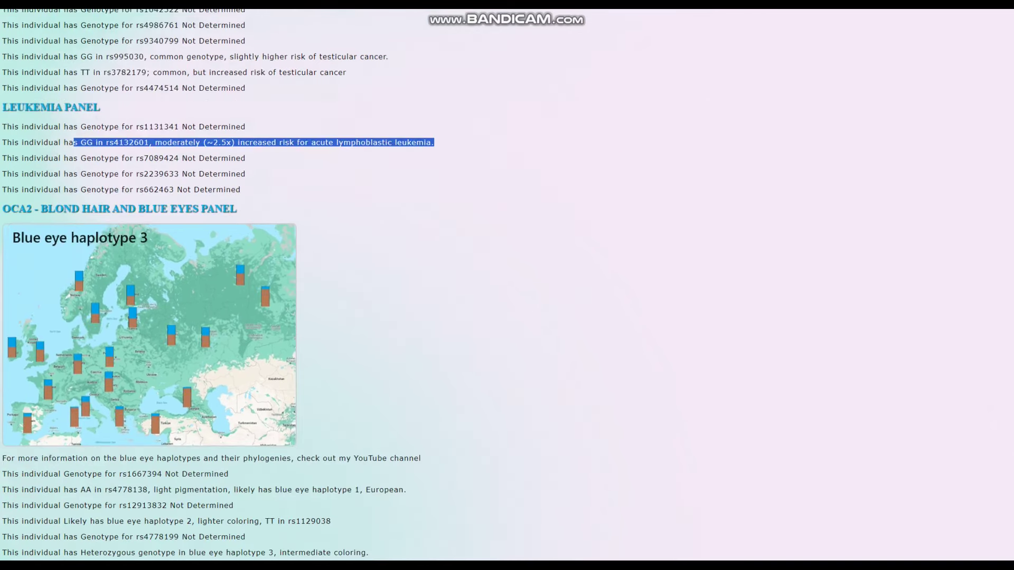
pyautogui.scroll(-8, 217, 285)
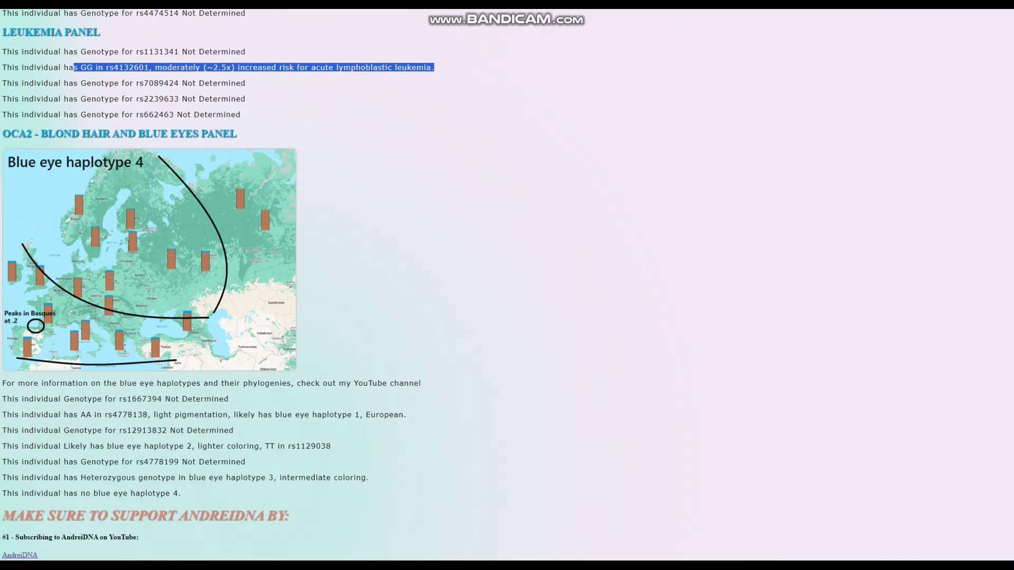
pyautogui.scroll(15, 217, 285)
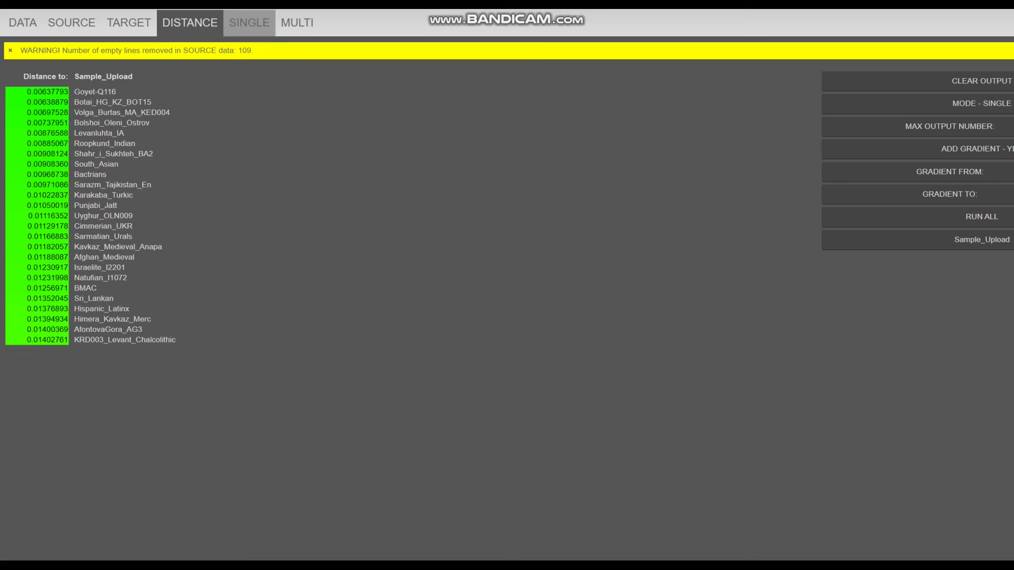
# Run the single-target ancestry model for Sample_Upload reduced to 3 populations, and highlight its output.
pyautogui.click(250, 22)
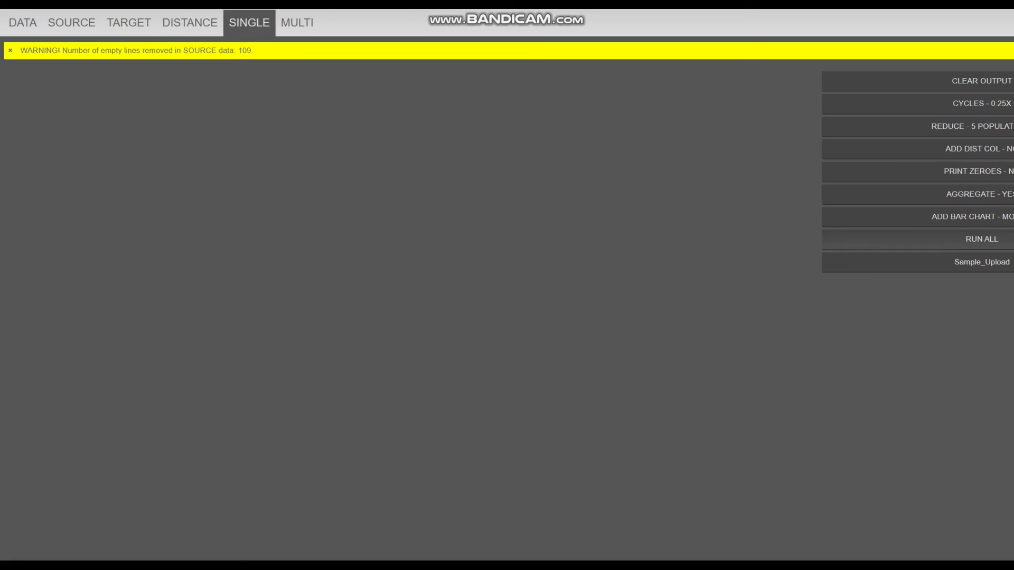
pyautogui.click(918, 126)
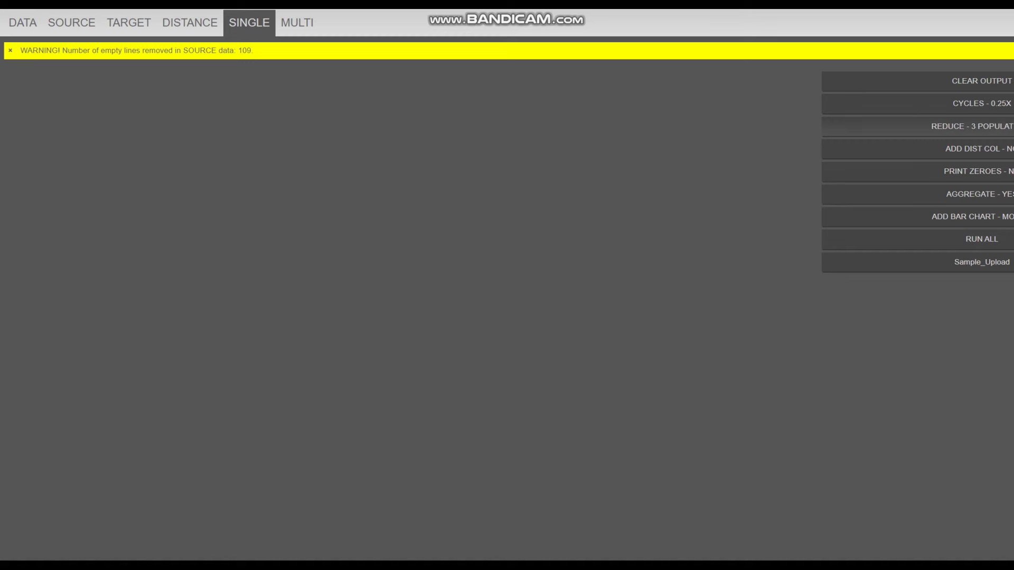
pyautogui.click(917, 240)
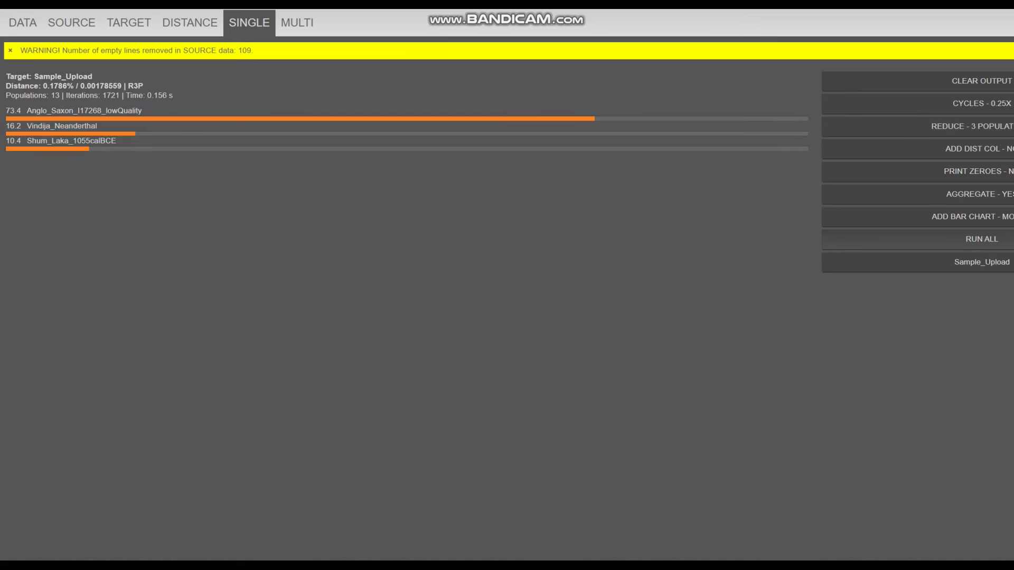
pyautogui.moveTo(6, 76); pyautogui.dragTo(117, 141)
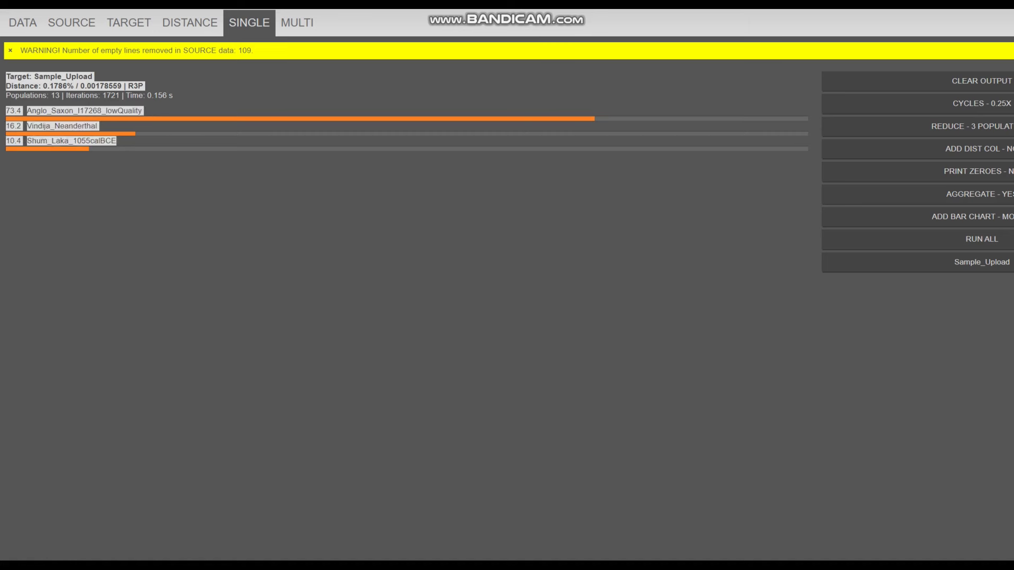
pyautogui.click(117, 141)
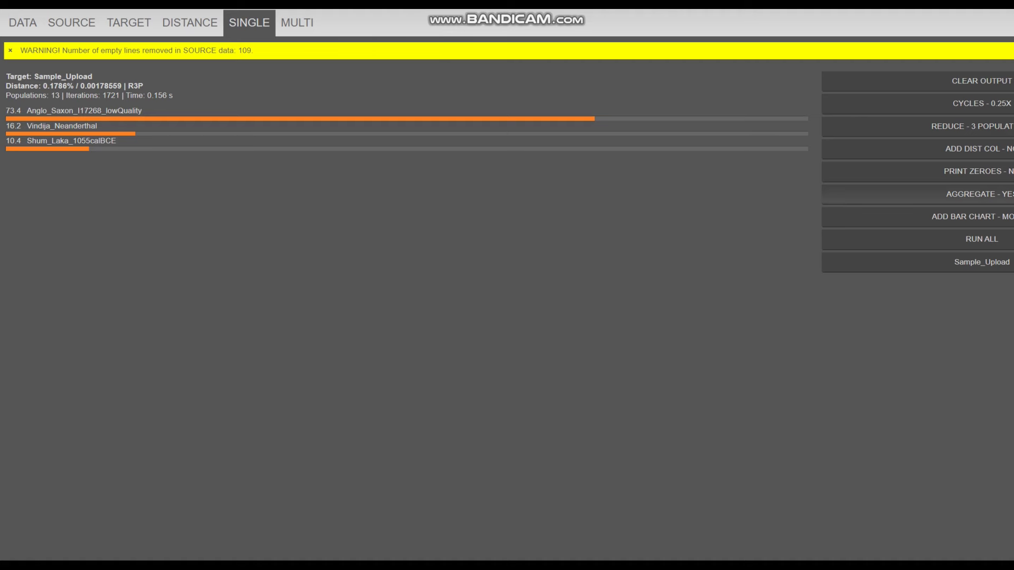
# Run the single-target model for Sample_Upload again, reduced to 4 populations and to 5 populations.
pyautogui.click(972, 126)
pyautogui.click(982, 239)
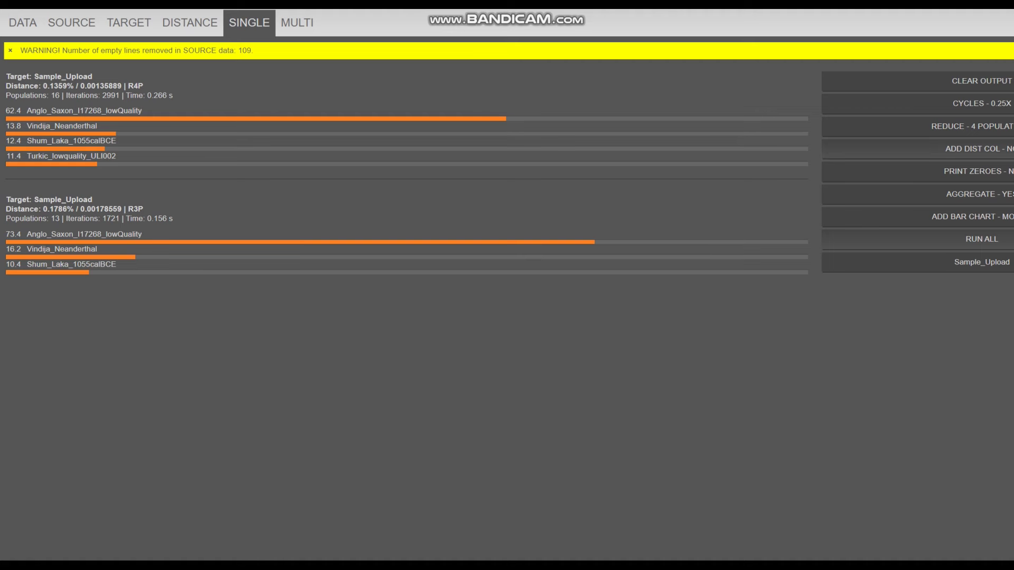
pyautogui.click(972, 126)
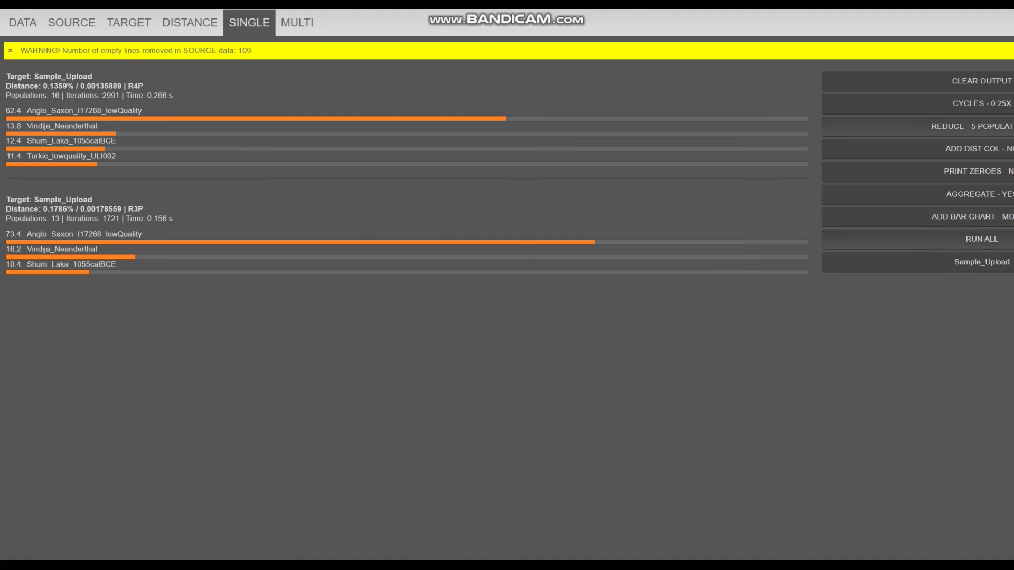
pyautogui.click(982, 239)
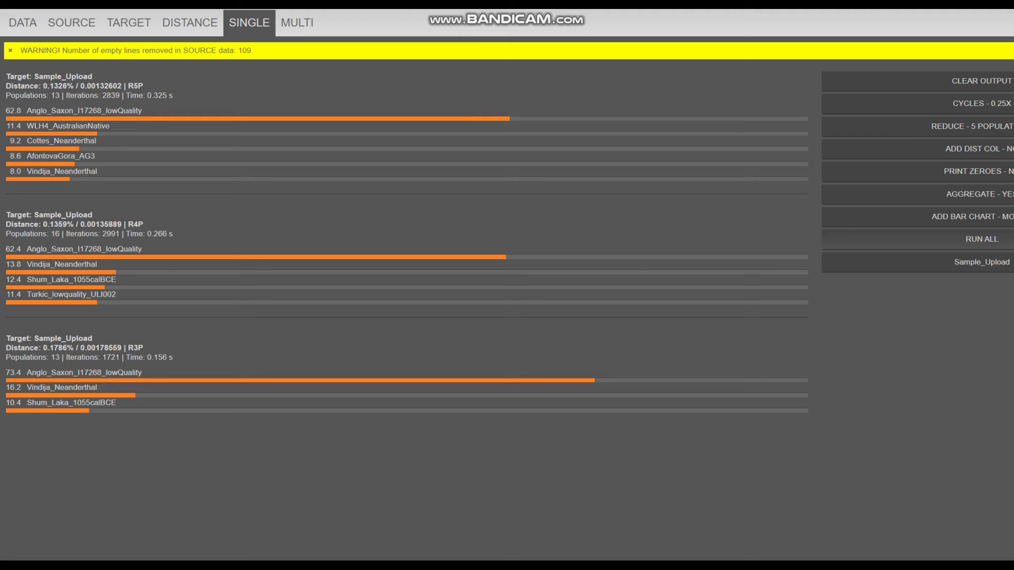
pyautogui.click(972, 149)
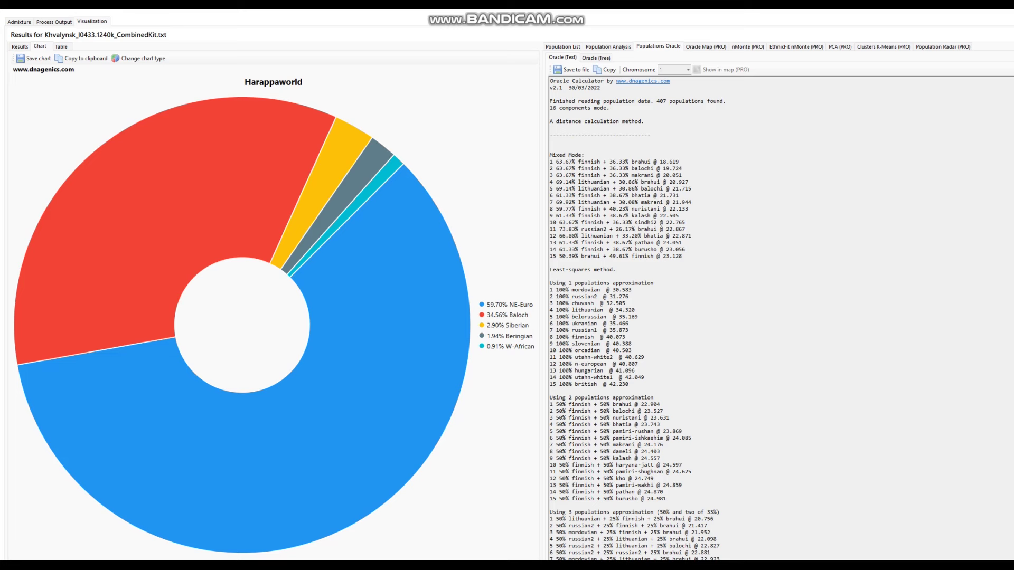
# Review the Harappaworld oracle results, highlighting the top three Mixed Mode combinations and reading the one- to four-population approximations.
pyautogui.moveTo(550, 162); pyautogui.dragTo(684, 175)
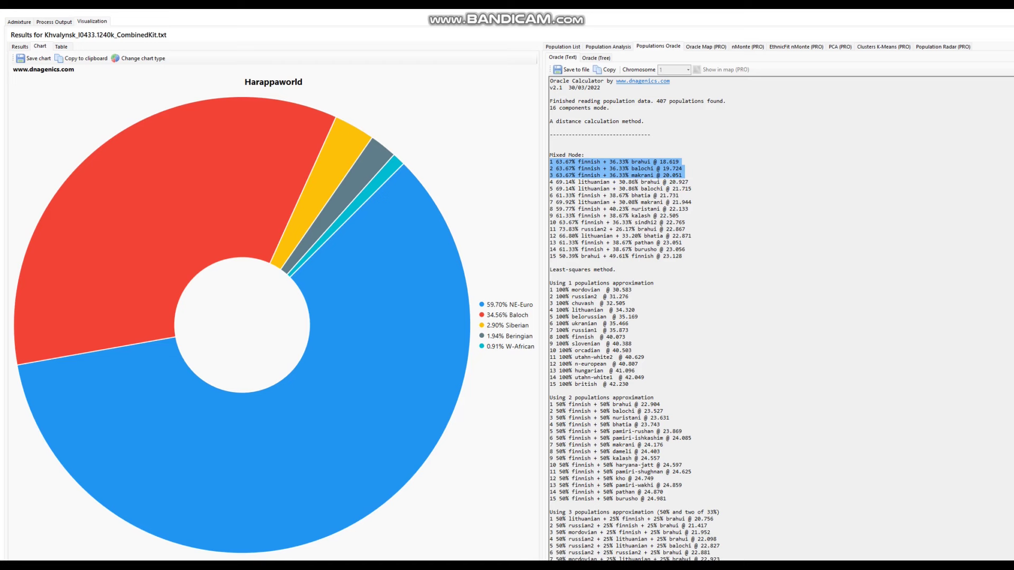
pyautogui.click(679, 195)
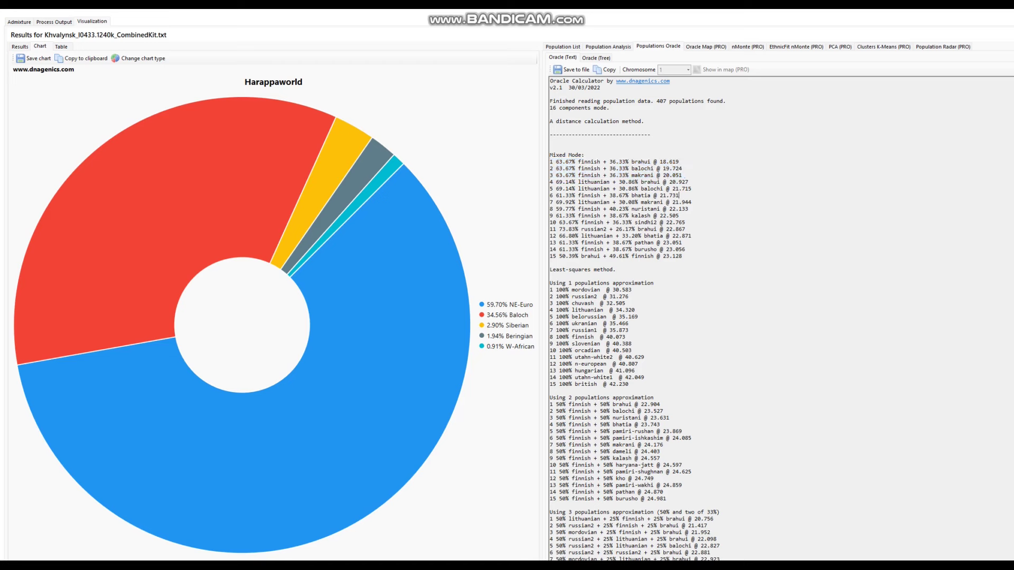
pyautogui.scroll(-10, 647, 317)
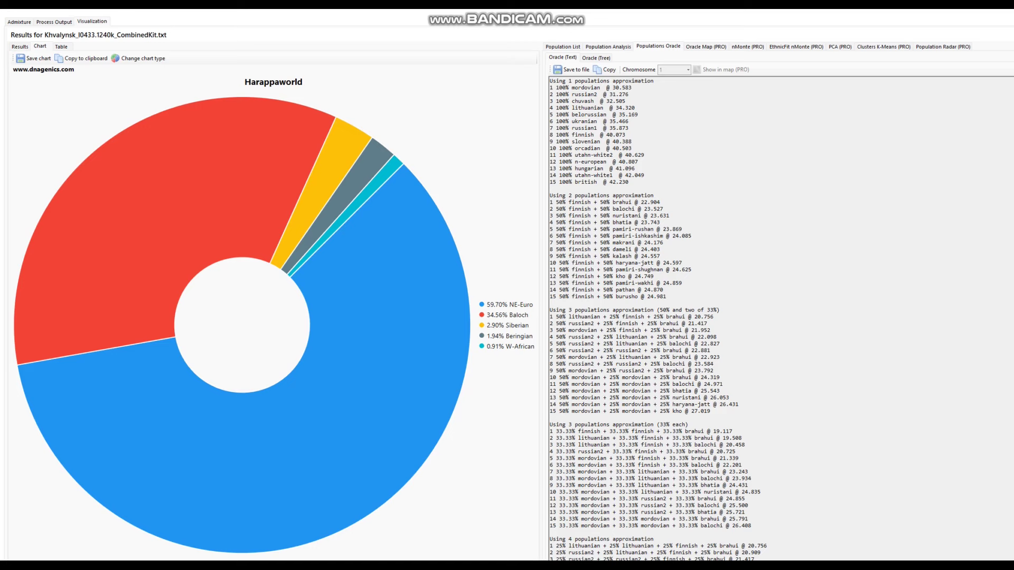
pyautogui.scroll(-3, 659, 319)
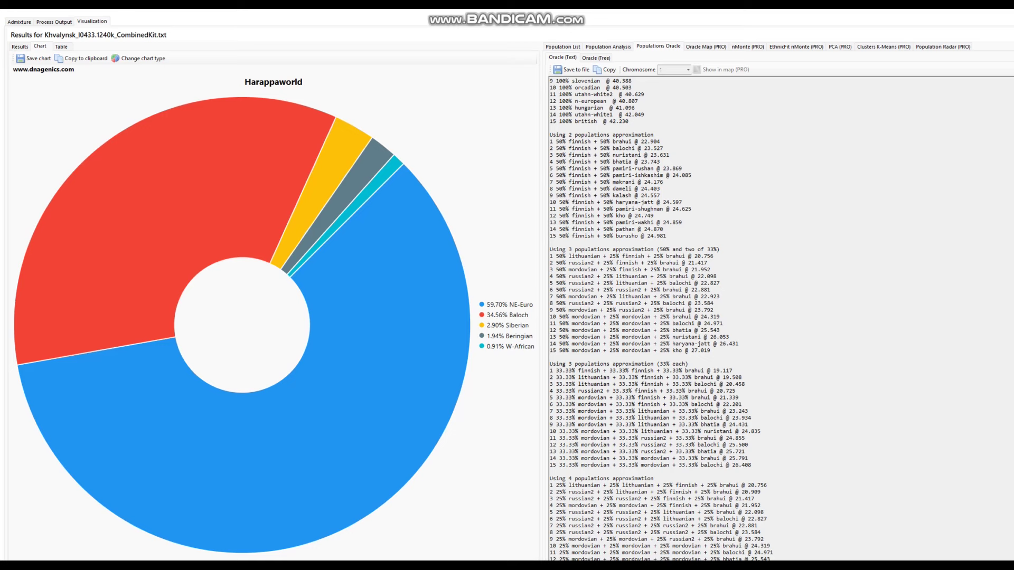
pyautogui.scroll(-1, 664, 319)
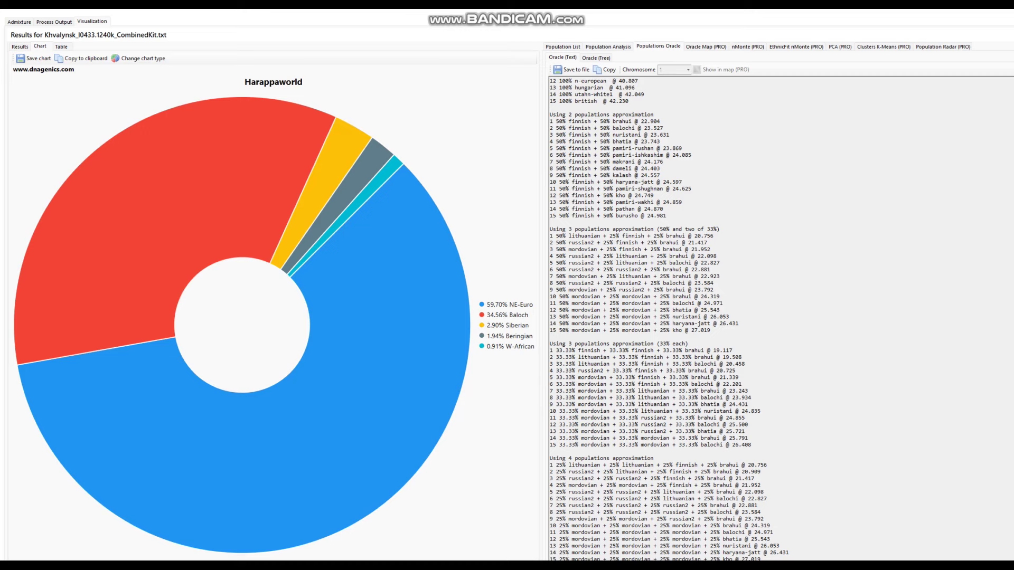
pyautogui.scroll(-4, 665, 319)
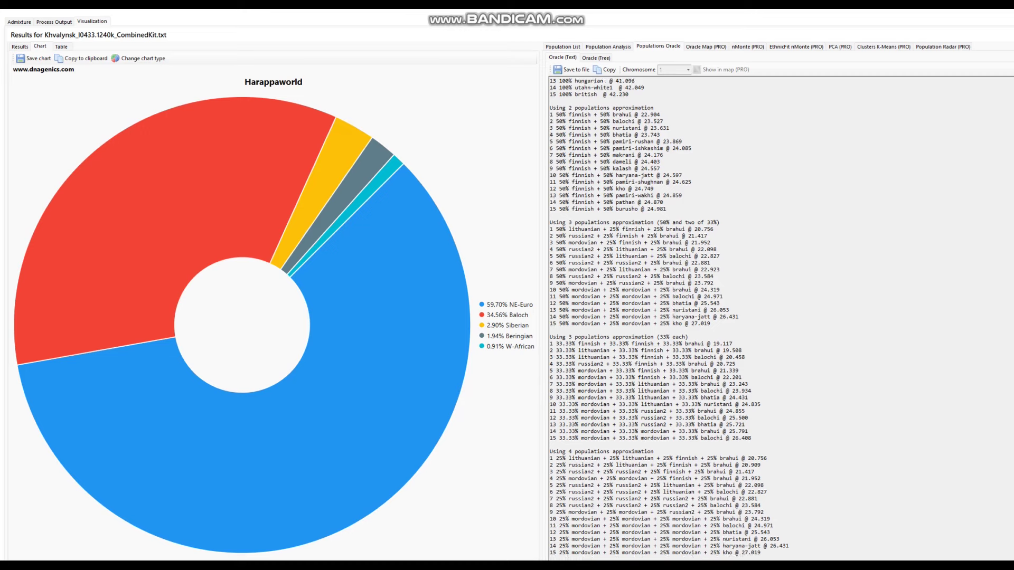
pyautogui.scroll(18, 679, 196)
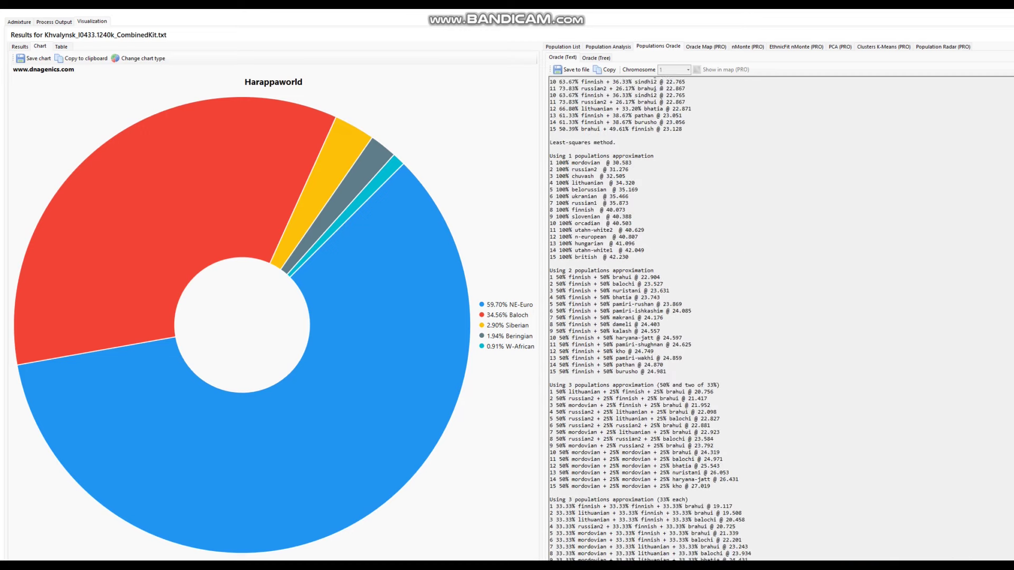